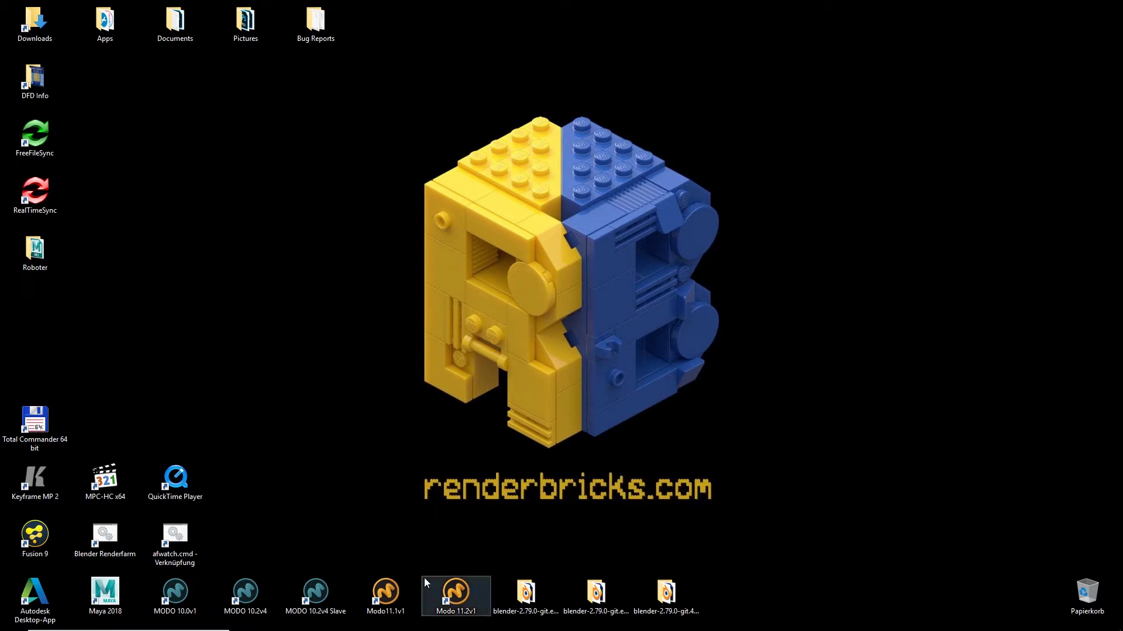
Step: Bring up Chrome from the taskbar, showing the Mecabricks home page
{"action": "left_click", "coordinate": [388, 621]}
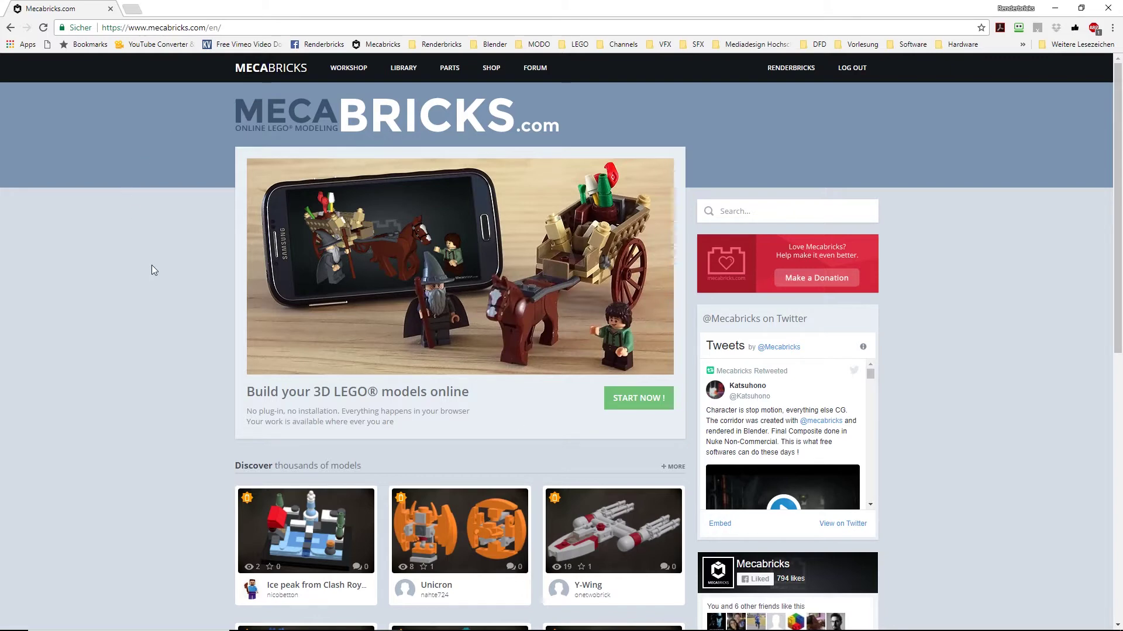
Step: Browse the Mecabricks home page and the model library
{"action": "scroll", "coordinate": [166, 211], "scroll_direction": "down", "scroll_amount": 5}
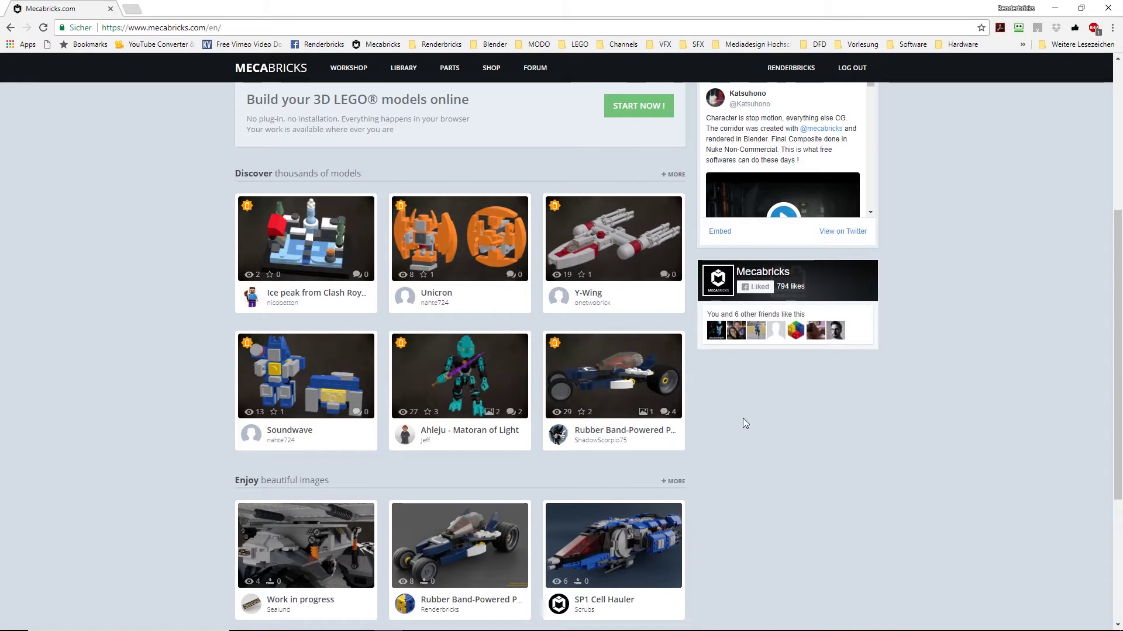
{"action": "scroll", "coordinate": [742, 418], "scroll_direction": "down", "scroll_amount": 2}
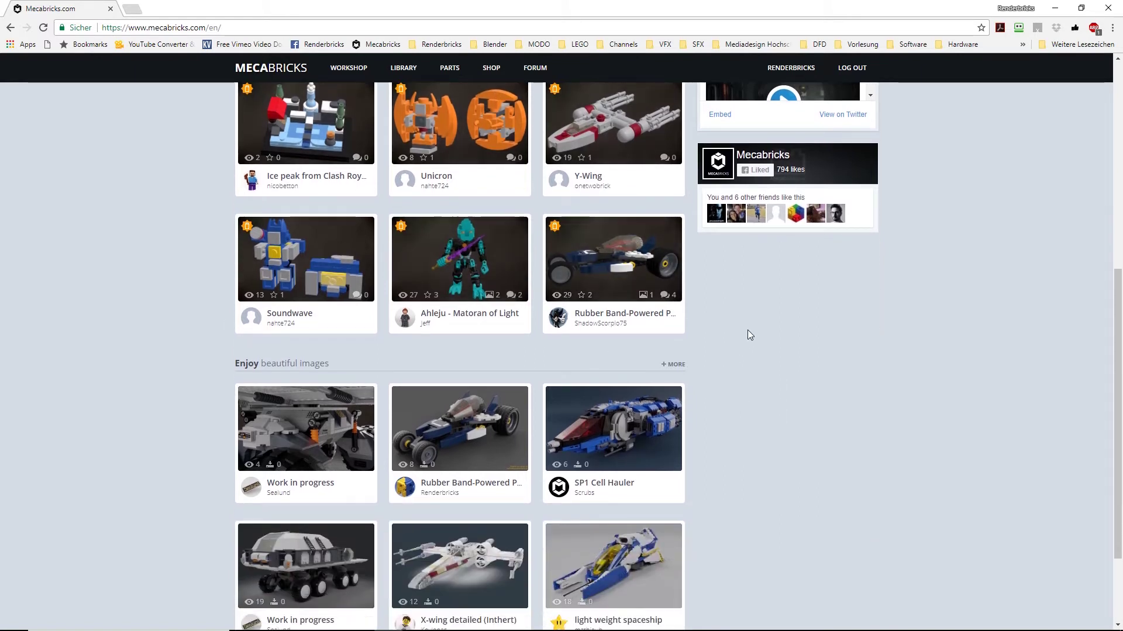
{"action": "scroll", "coordinate": [747, 332], "scroll_direction": "up", "scroll_amount": 2}
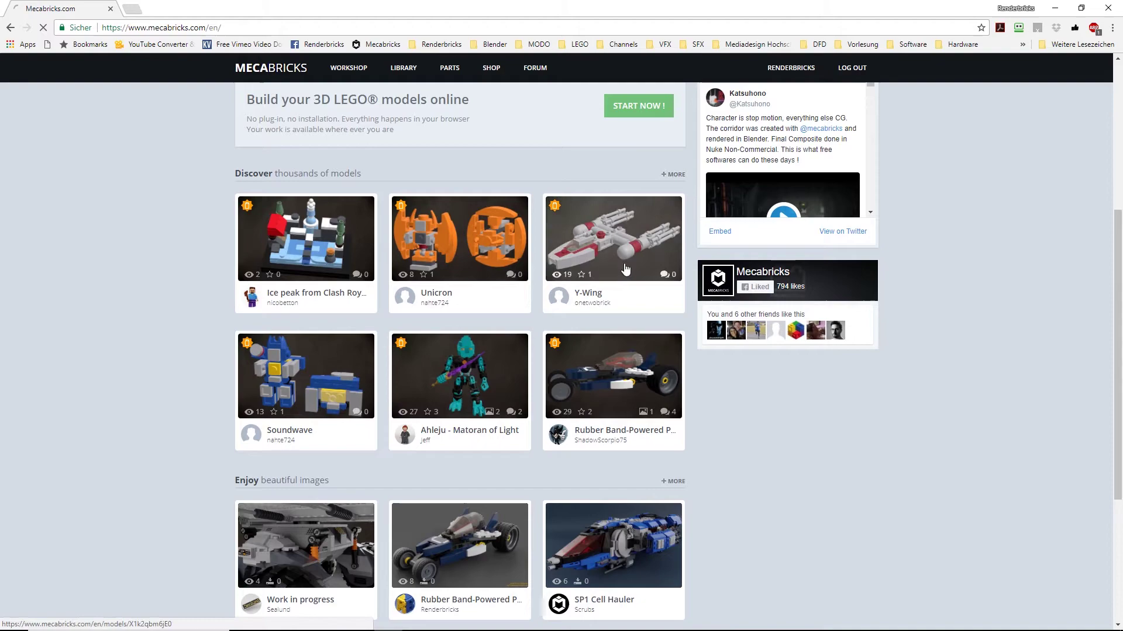
{"action": "left_click", "coordinate": [673, 177]}
{"action": "scroll", "coordinate": [531, 304], "scroll_direction": "down", "scroll_amount": 6}
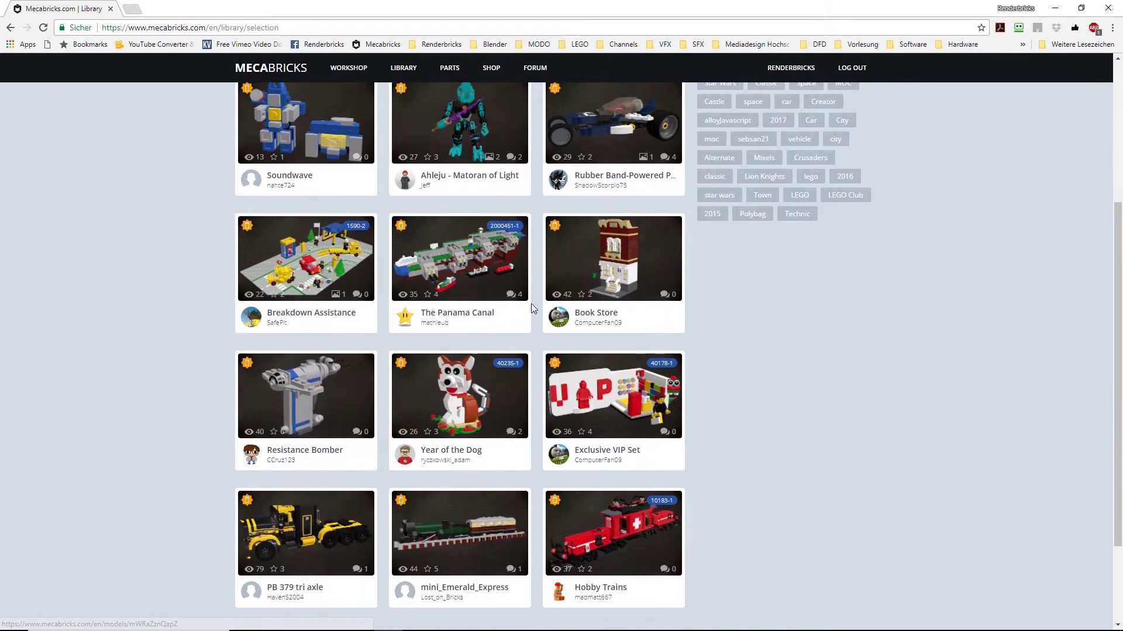
{"action": "scroll", "coordinate": [515, 291], "scroll_direction": "up", "scroll_amount": 4}
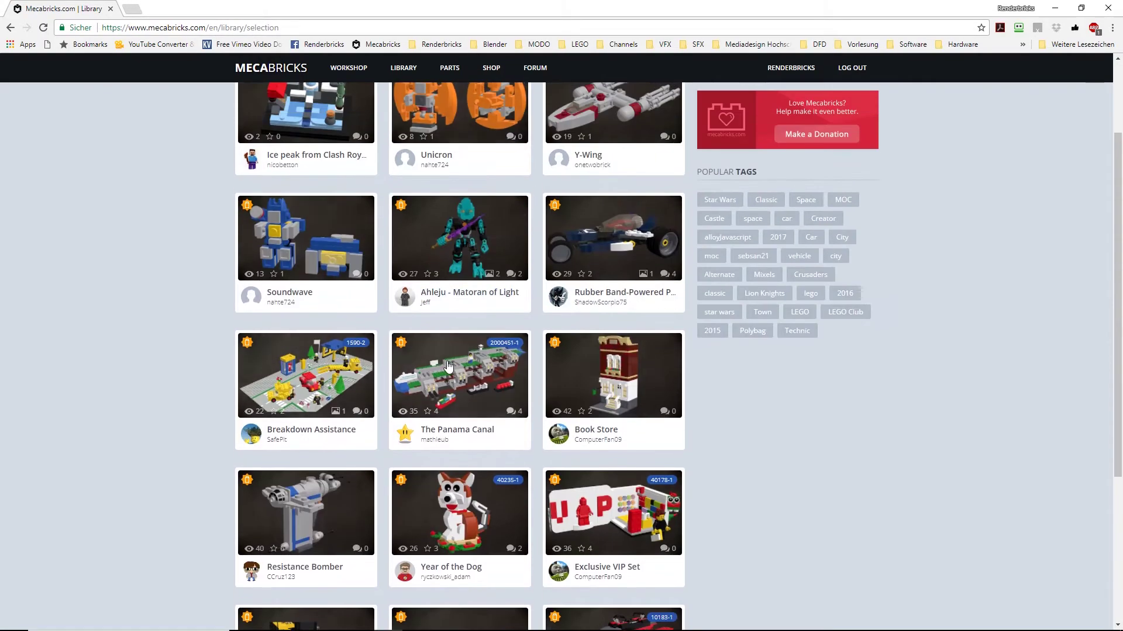
{"action": "scroll", "coordinate": [637, 305], "scroll_direction": "up", "scroll_amount": 2}
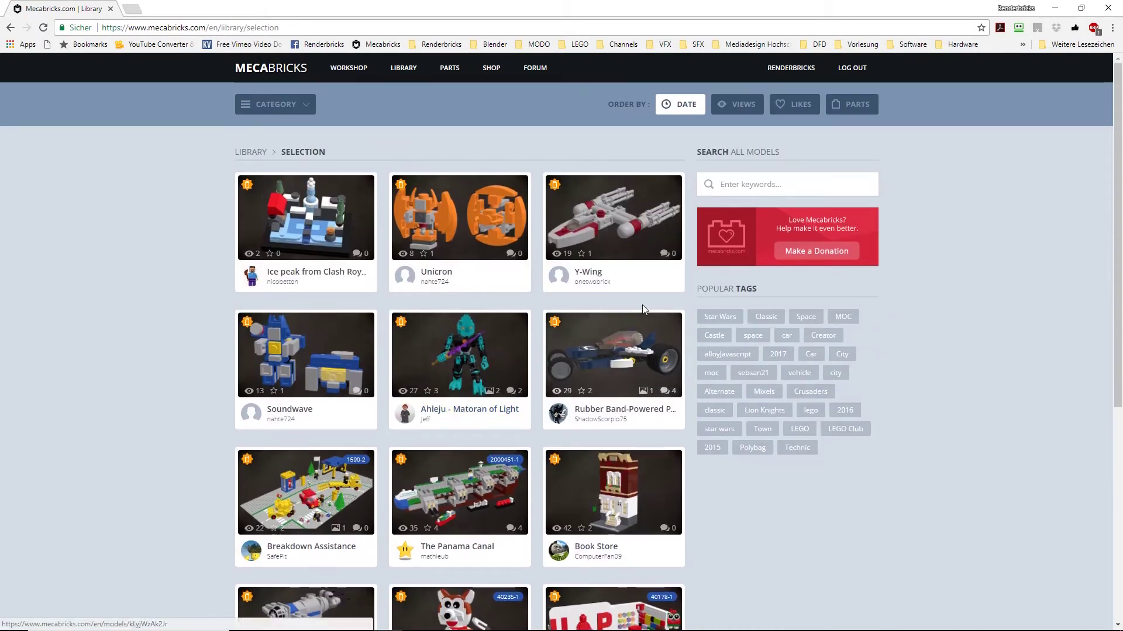
Step: From the home page's community renderings, open the Rubber Band-Powered Pullback Racer model page
{"action": "left_click", "coordinate": [272, 68]}
{"action": "scroll", "coordinate": [585, 447], "scroll_direction": "down", "scroll_amount": 5}
{"action": "scroll", "coordinate": [573, 443], "scroll_direction": "down", "scroll_amount": 4}
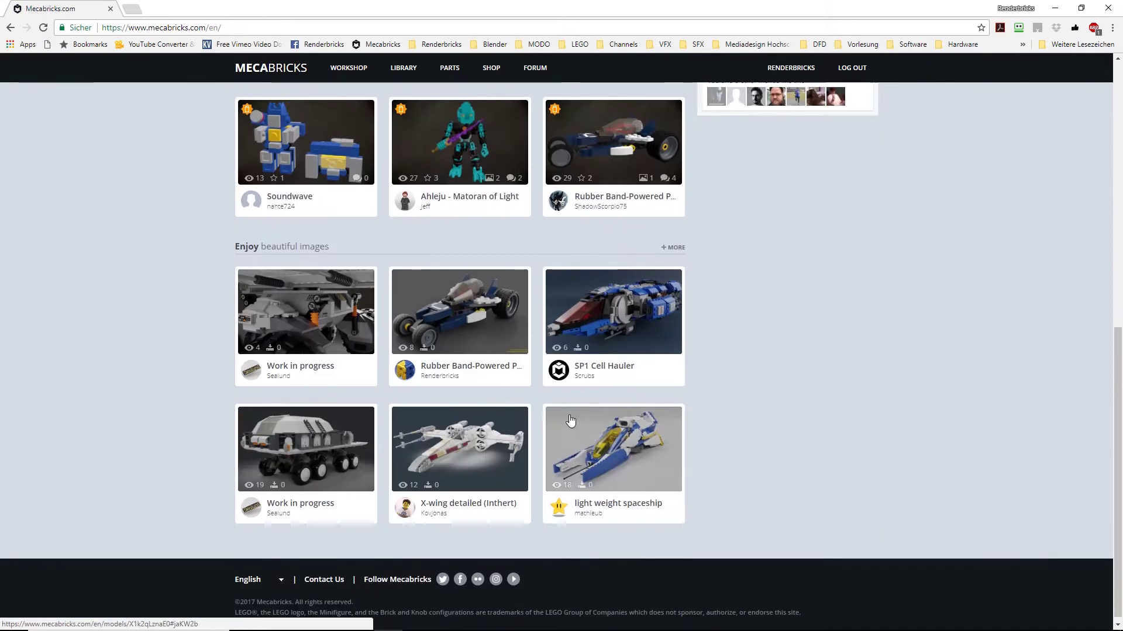
{"action": "left_click", "coordinate": [674, 248]}
{"action": "scroll", "coordinate": [598, 471], "scroll_direction": "down", "scroll_amount": 5}
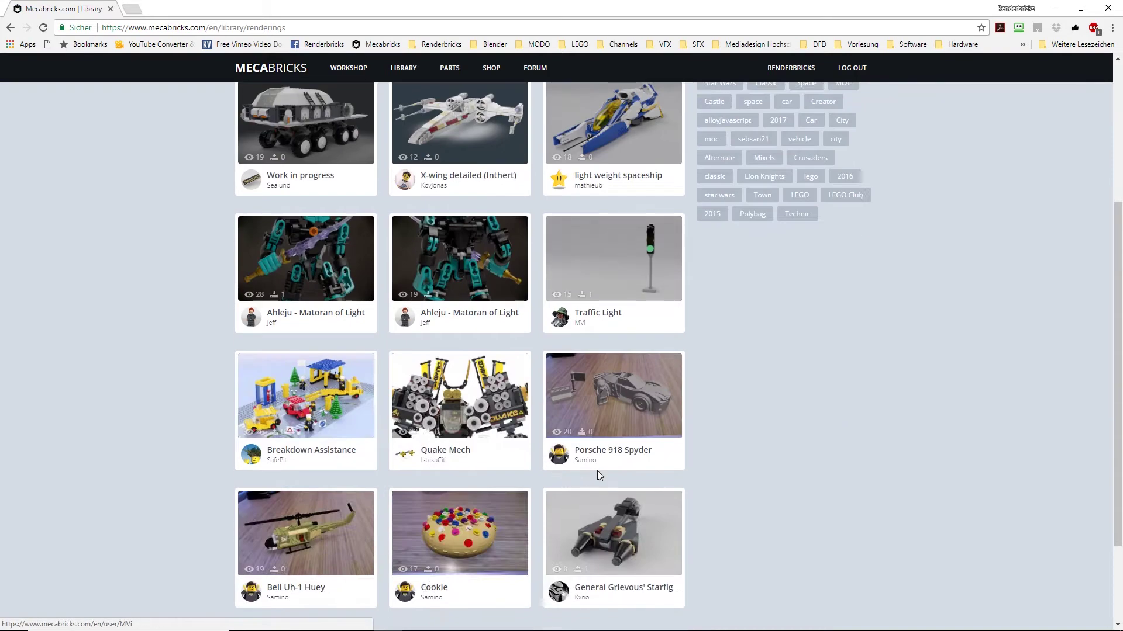
{"action": "scroll", "coordinate": [475, 278], "scroll_direction": "up", "scroll_amount": 5}
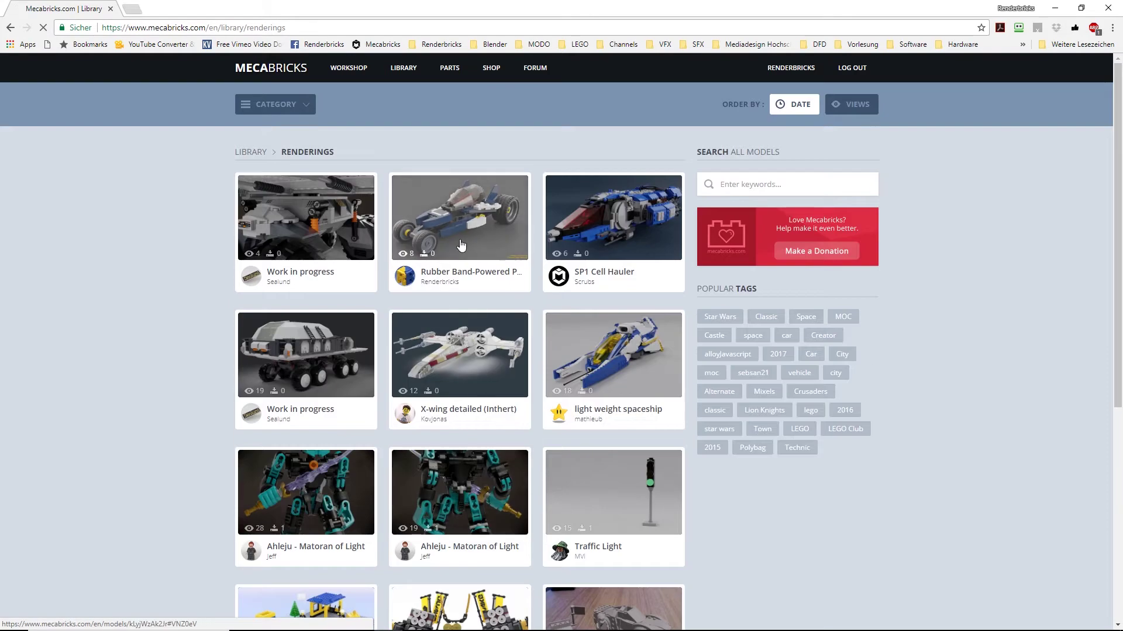
{"action": "left_click", "coordinate": [483, 251]}
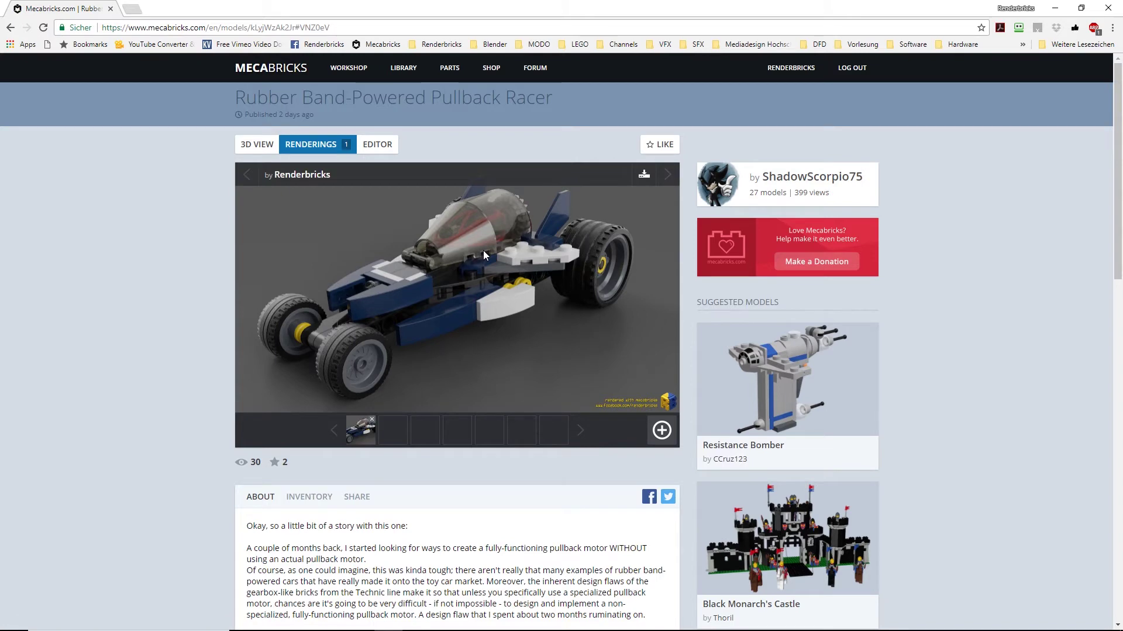
Step: Go to the Workshop and choose File > Open, discarding the empty untitled model
{"action": "left_click", "coordinate": [351, 69]}
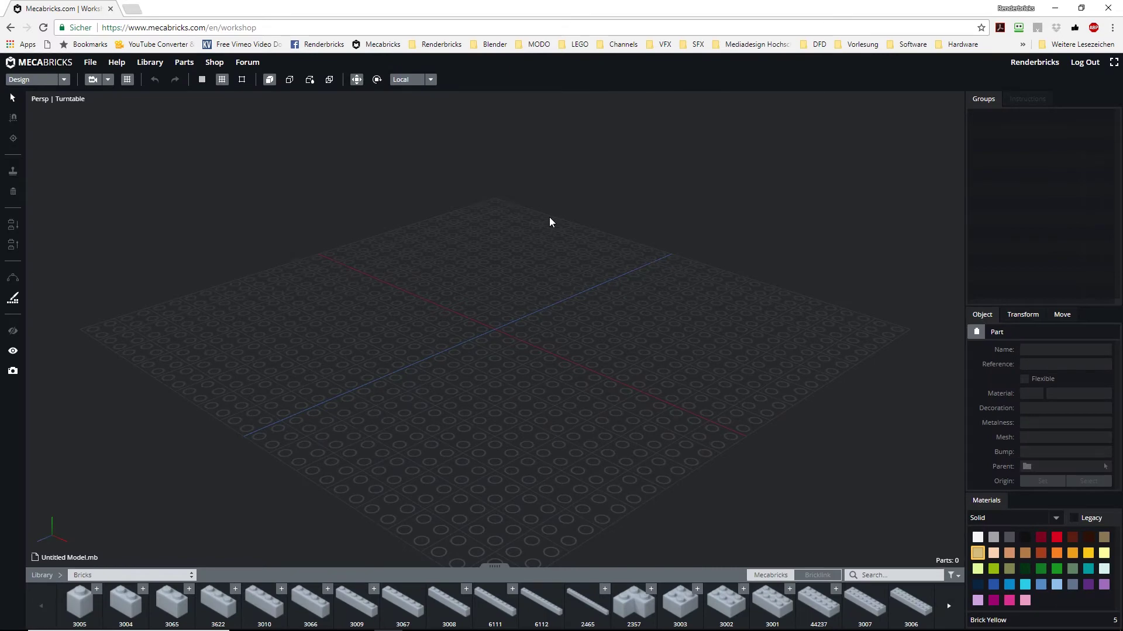
{"action": "left_click", "coordinate": [91, 62]}
{"action": "left_click", "coordinate": [100, 96]}
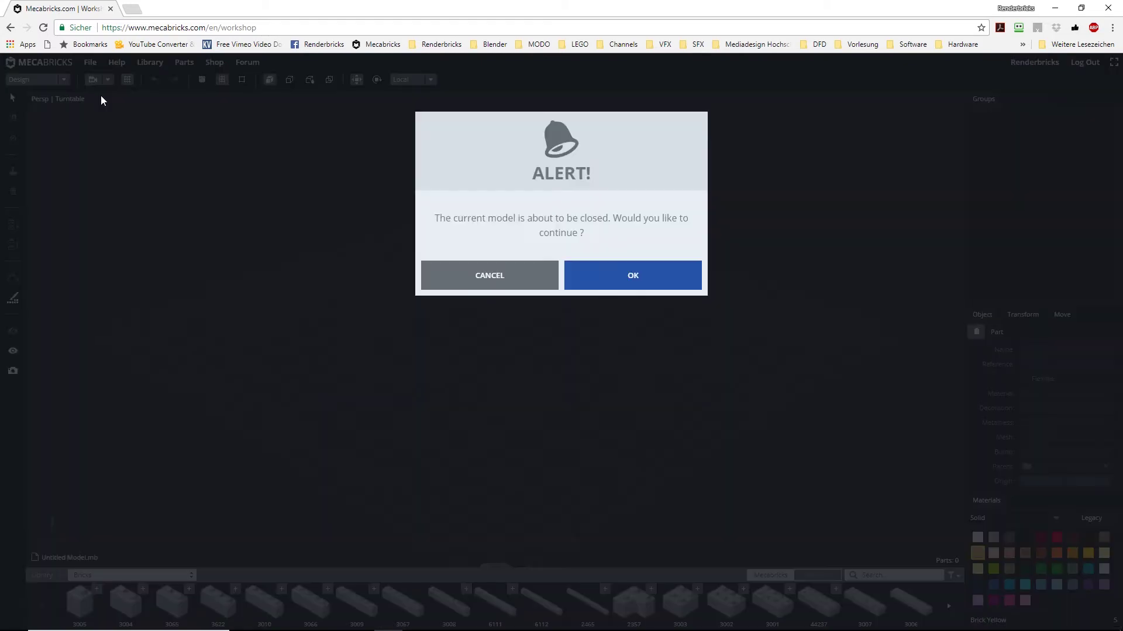
{"action": "left_click", "coordinate": [619, 276]}
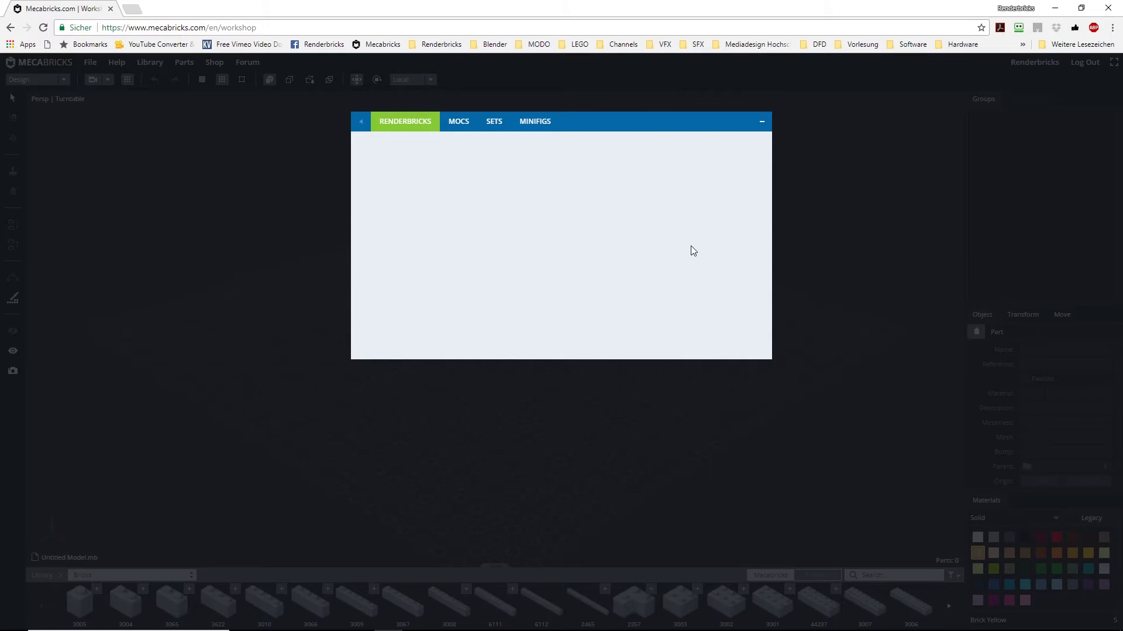
Step: Load the red 31024 - Alternate Roadster from the Renderbricks folder
{"action": "scroll", "coordinate": [602, 268], "scroll_direction": "down", "scroll_amount": 15}
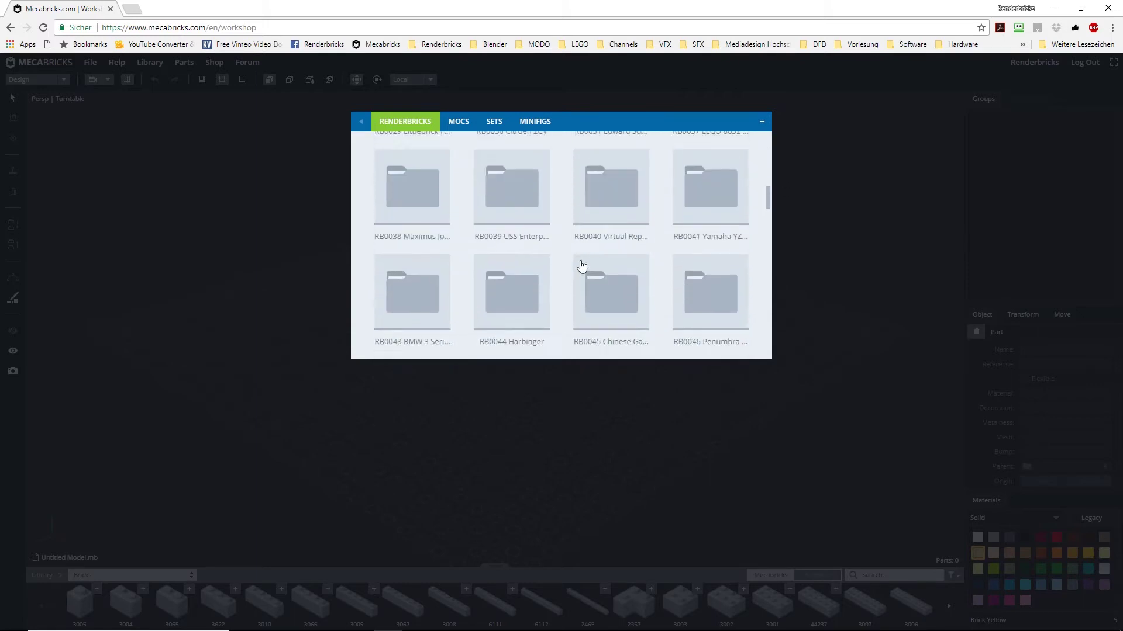
{"action": "scroll", "coordinate": [580, 265], "scroll_direction": "down", "scroll_amount": 7}
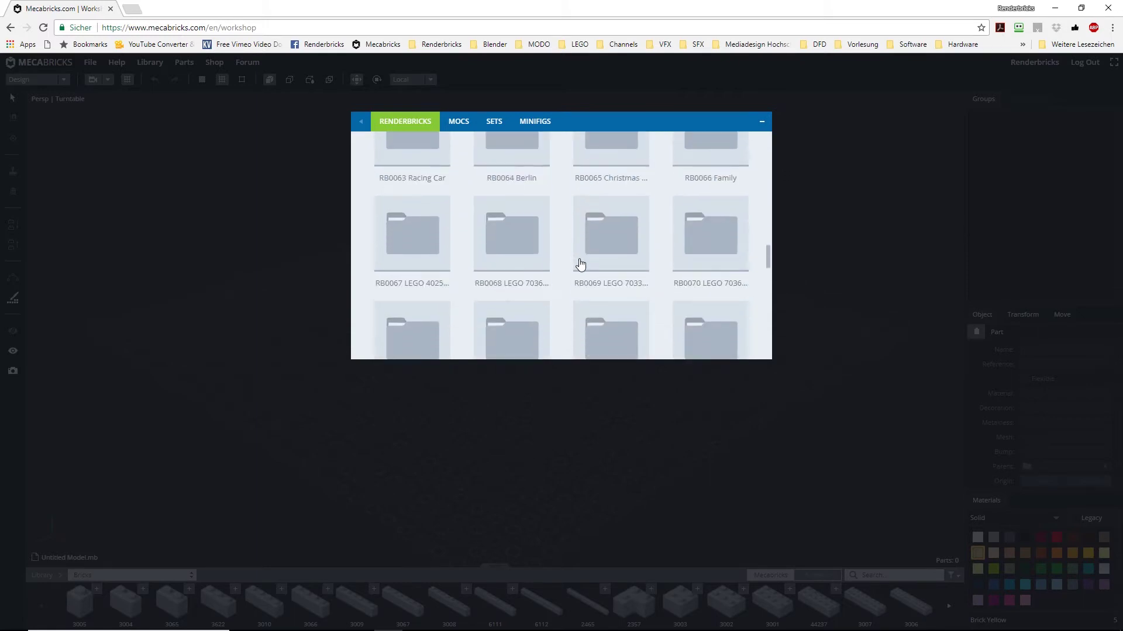
{"action": "scroll", "coordinate": [579, 264], "scroll_direction": "up", "scroll_amount": 1}
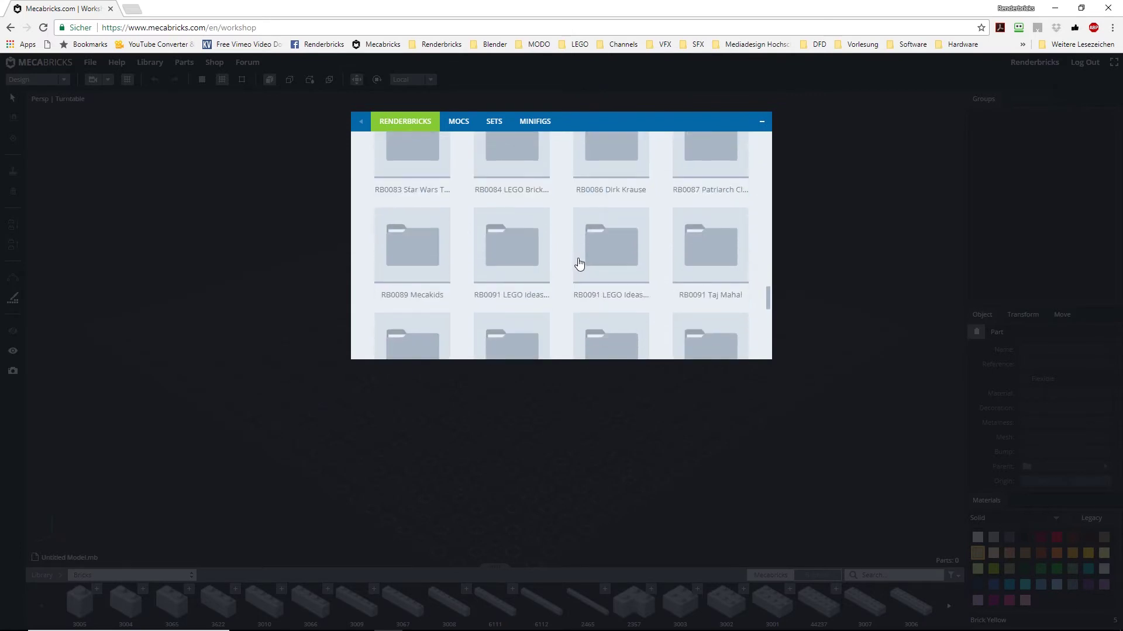
{"action": "left_click", "coordinate": [418, 261]}
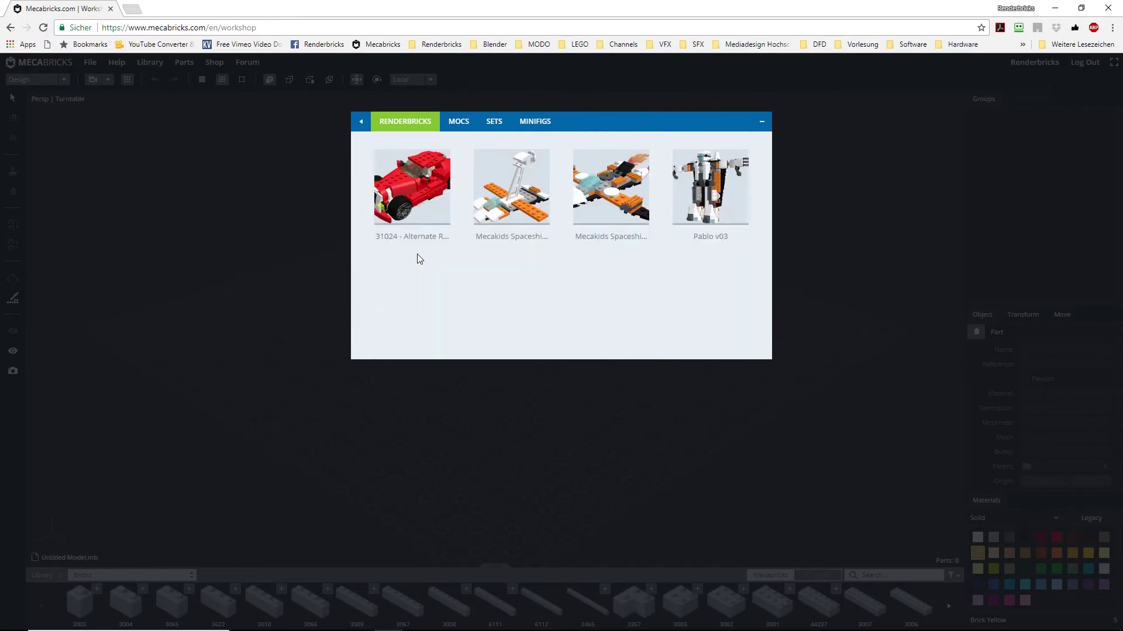
{"action": "left_click", "coordinate": [408, 179]}
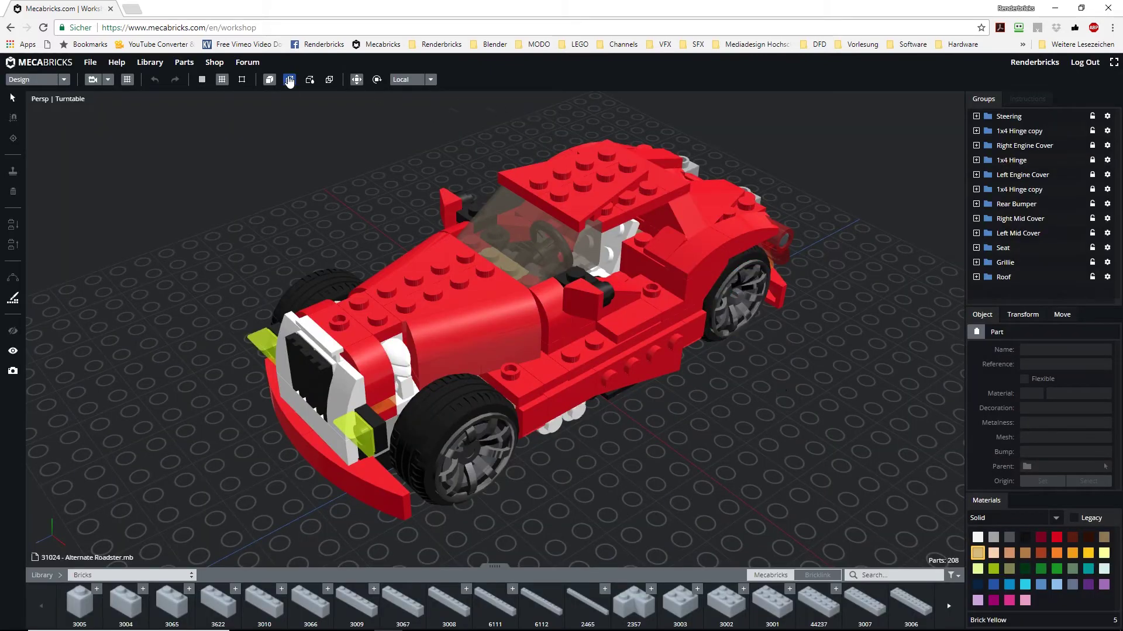
Step: Turn on brick outlines, orbit around the roadster, then switch to the 3D Rendering workspace
{"action": "left_click", "coordinate": [289, 79]}
{"action": "right_click_drag", "start_coordinate": [738, 413], "coordinate": [528, 437]}
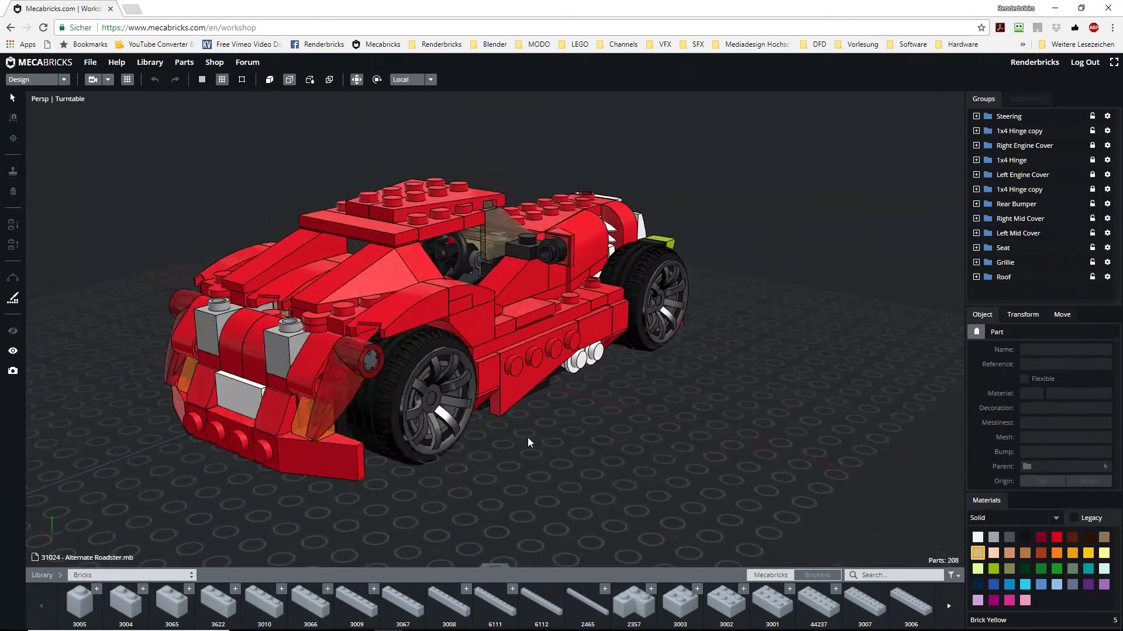
{"action": "right_click_drag", "start_coordinate": [240, 325], "coordinate": [435, 218]}
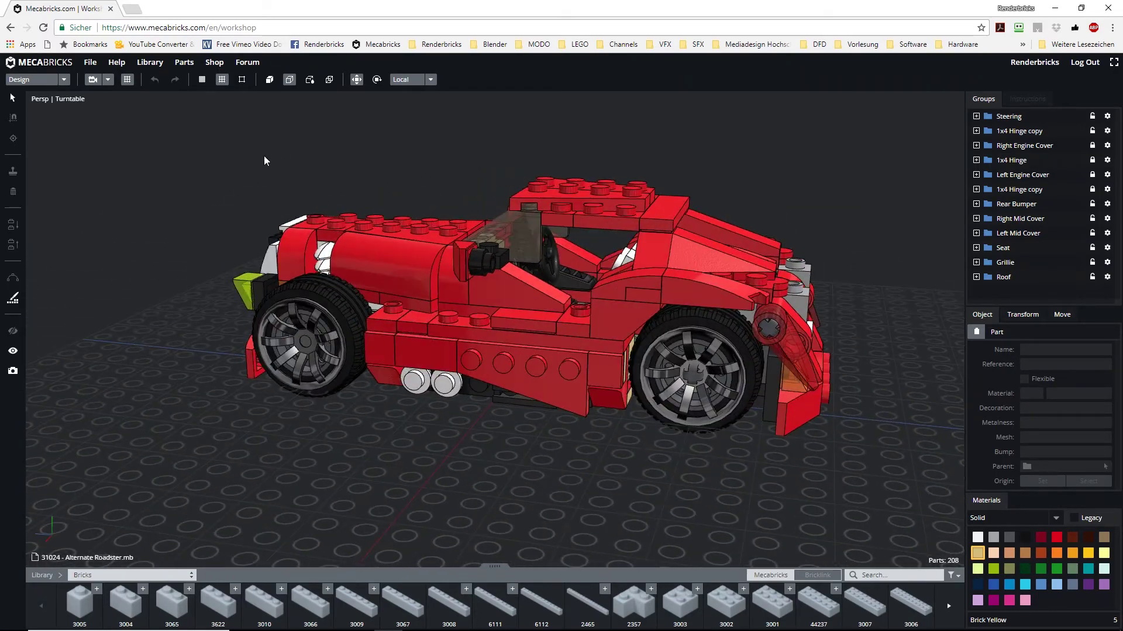
{"action": "right_click_drag", "start_coordinate": [264, 156], "coordinate": [406, 164]}
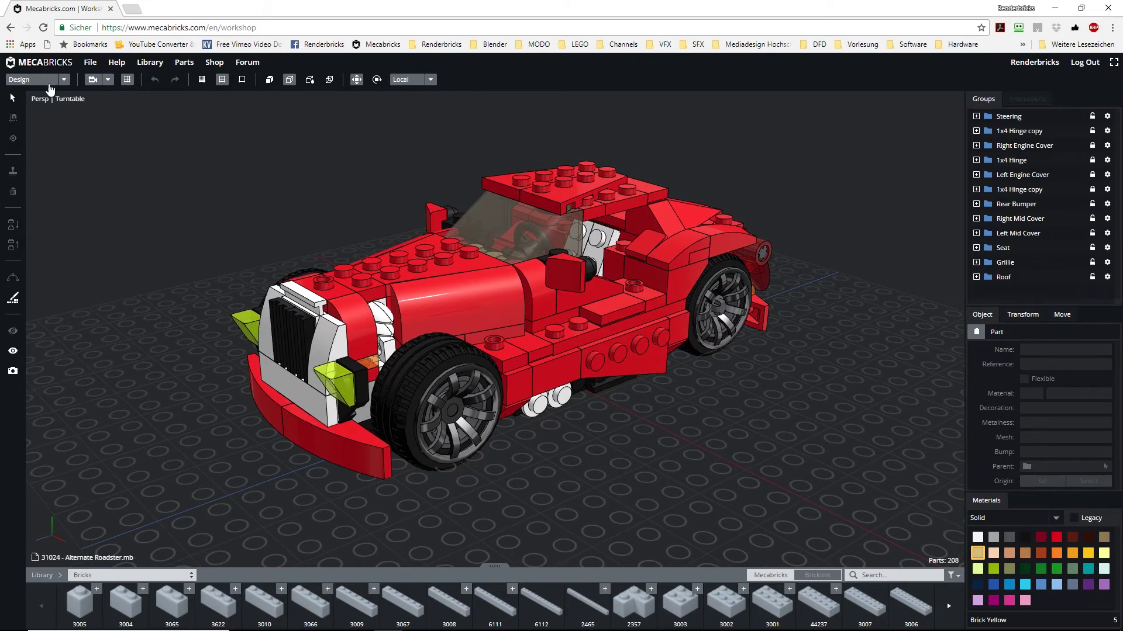
{"action": "left_click", "coordinate": [38, 80]}
{"action": "left_click", "coordinate": [31, 100]}
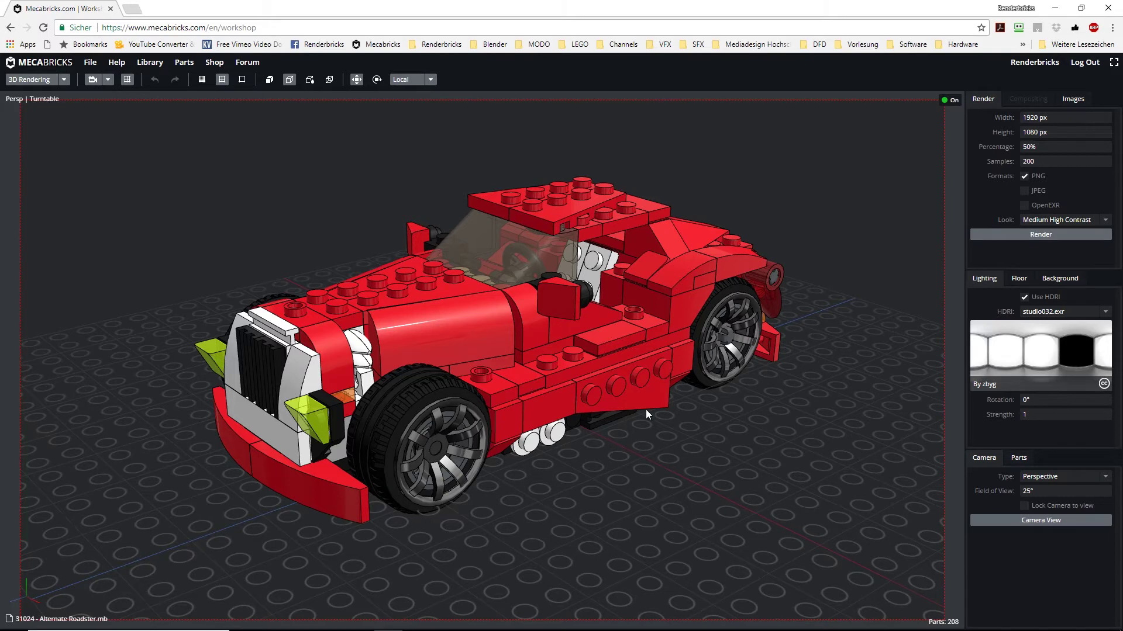
Step: Lock the camera to the view, move closer, and set render size 100% with Base Contrast look
{"action": "left_click", "coordinate": [1024, 506]}
{"action": "mouse_move", "coordinate": [499, 485]}
{"action": "right_mouse_down"}
{"action": "mouse_move", "coordinate": [535, 484]}
{"action": "mouse_move", "coordinate": [511, 488]}
{"action": "right_mouse_up"}
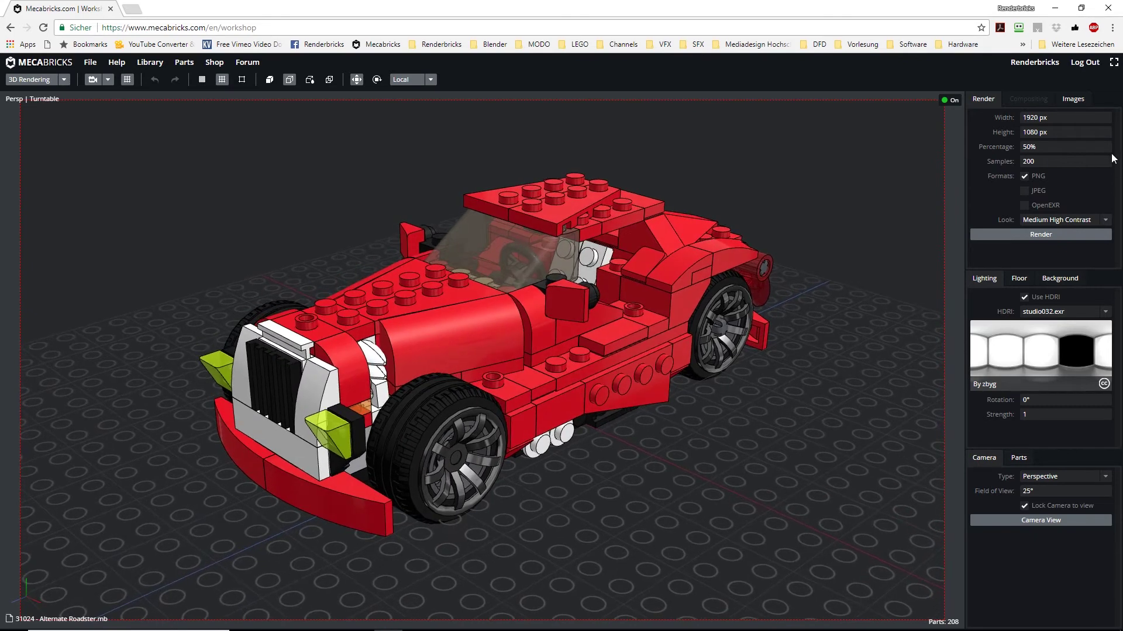
{"action": "left_click", "coordinate": [1042, 143]}
{"action": "type", "text": "100"}
{"action": "key", "text": "Return"}
{"action": "left_click", "coordinate": [1047, 222]}
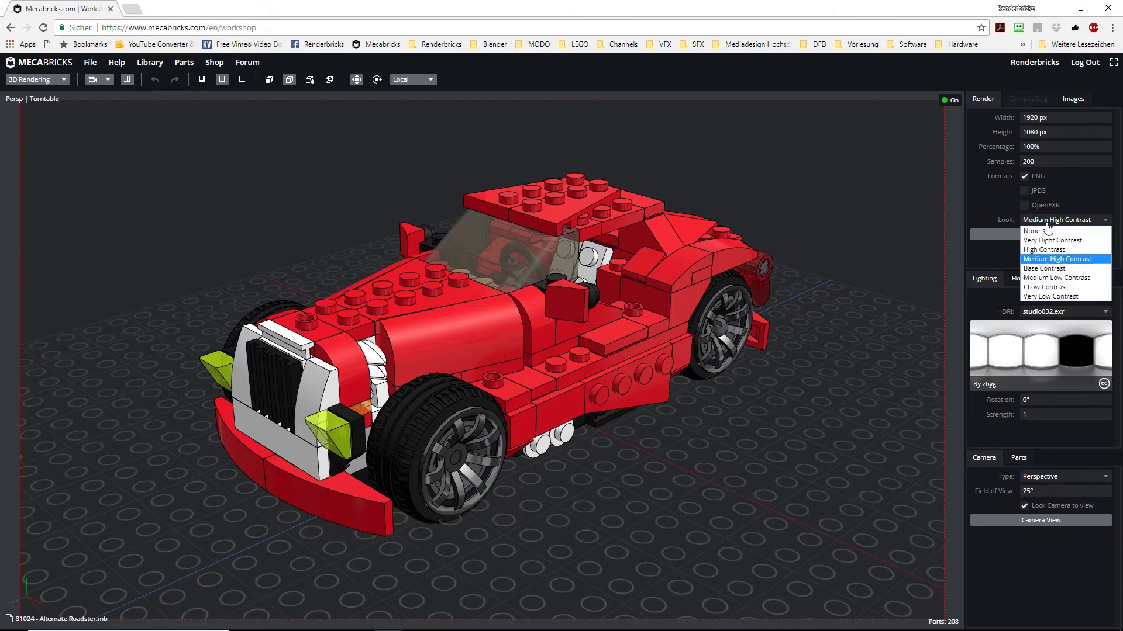
{"action": "left_click", "coordinate": [1049, 269]}
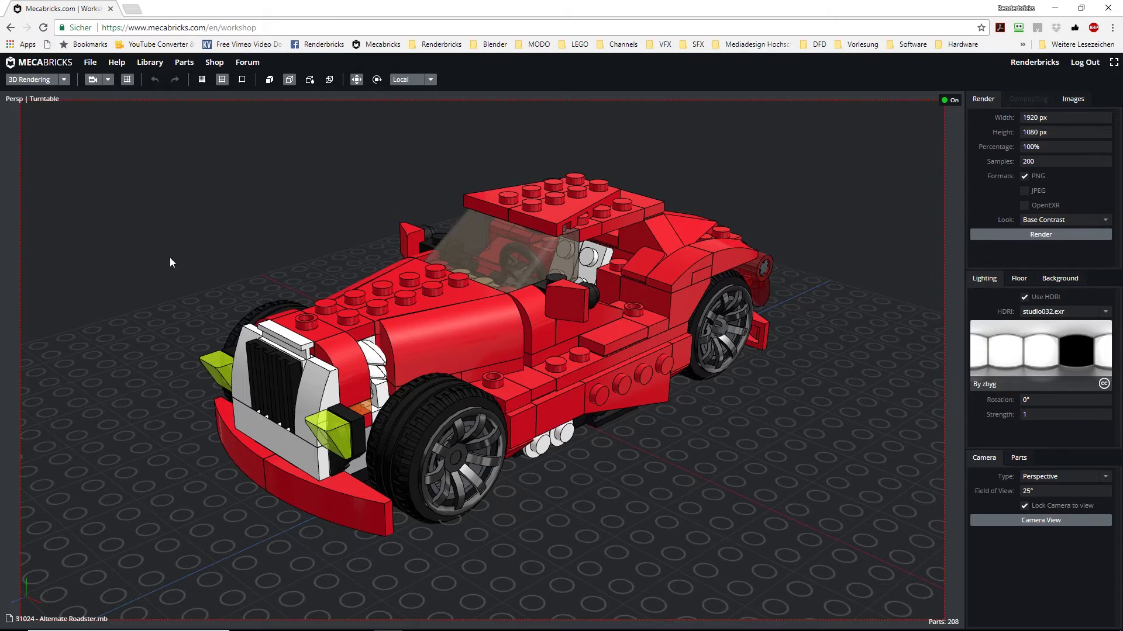
Step: Turn on Use Floor and set the floor scale to 32
{"action": "left_click", "coordinate": [1019, 279]}
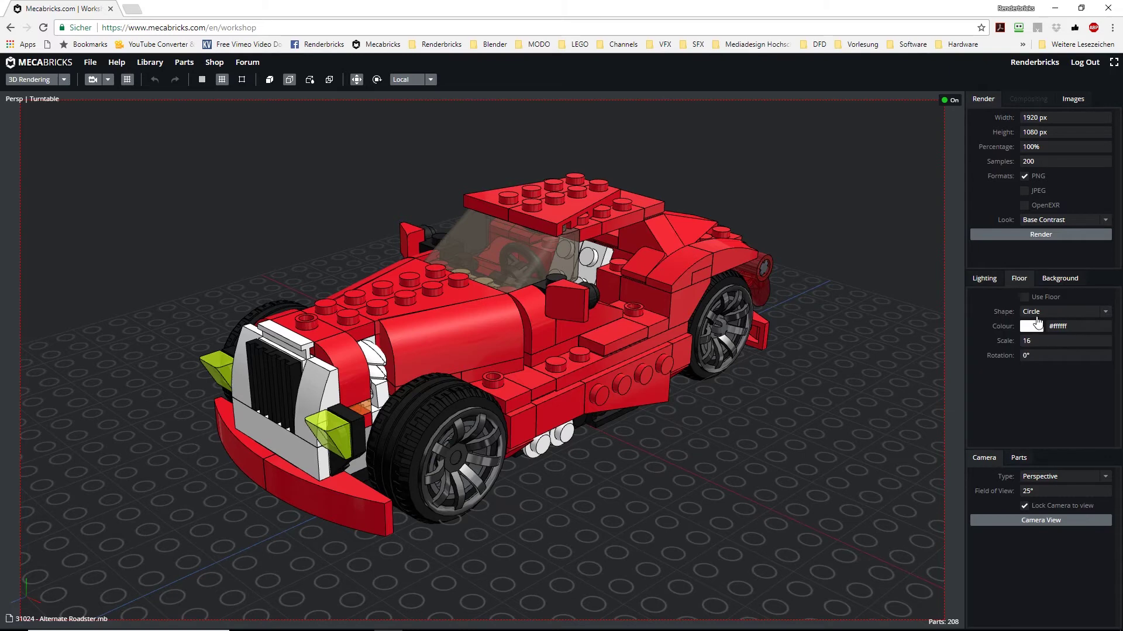
{"action": "left_click", "coordinate": [1023, 297]}
{"action": "double_click", "coordinate": [1042, 342]}
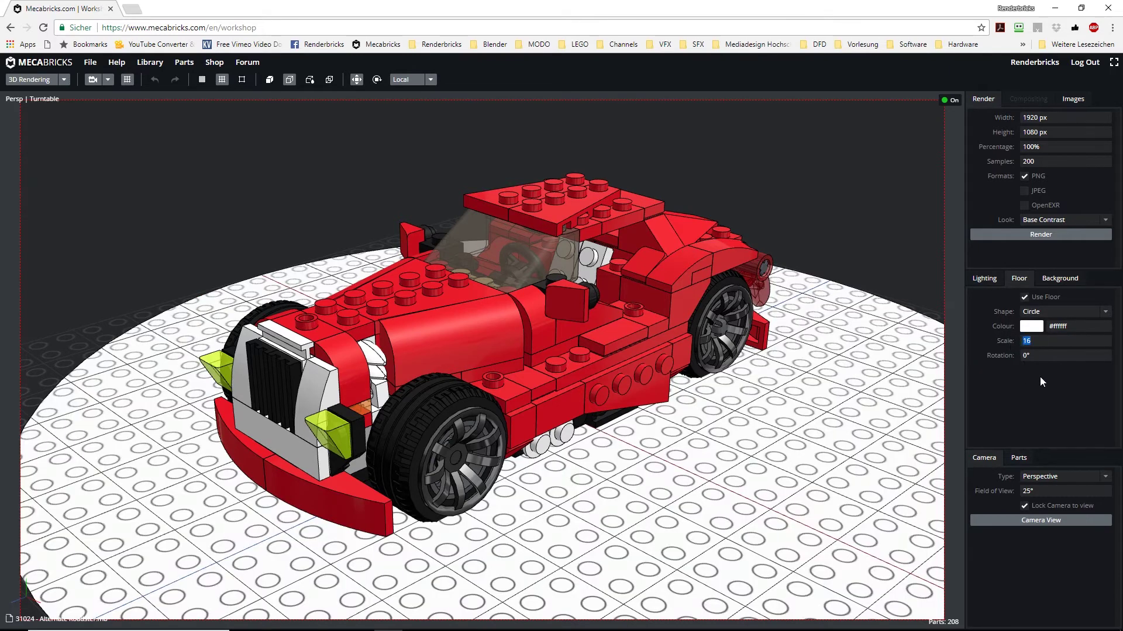
{"action": "type", "text": "32"}
{"action": "key", "text": "Return"}
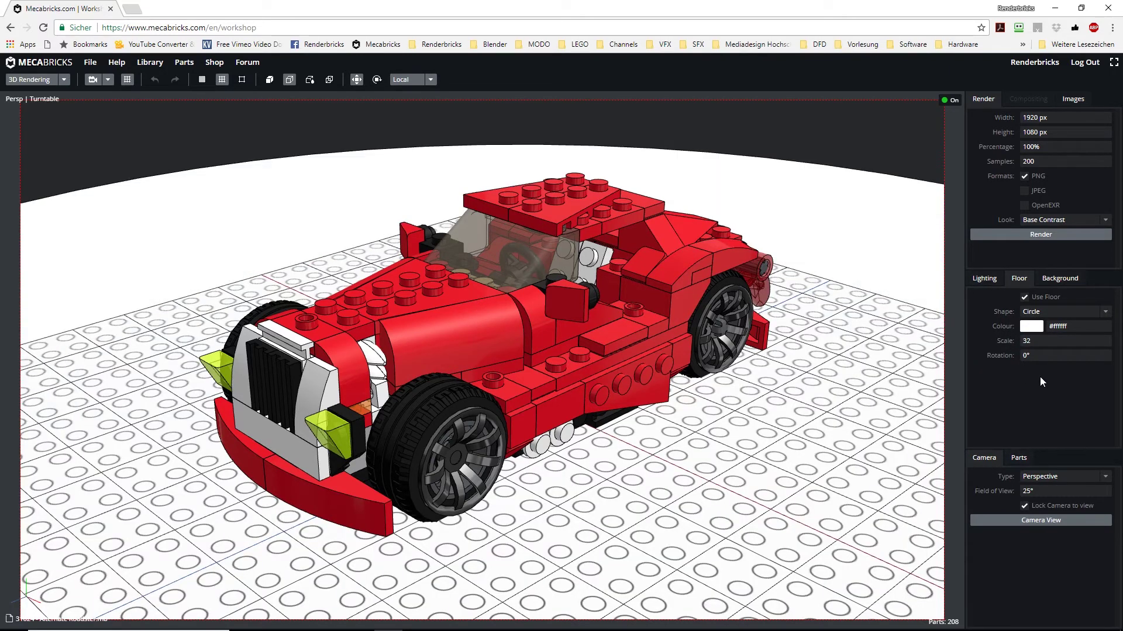
Step: Set part Wear and Colour Shift to 0 on the Parts tab
{"action": "left_click", "coordinate": [1018, 458]}
{"action": "left_click", "coordinate": [1016, 478]}
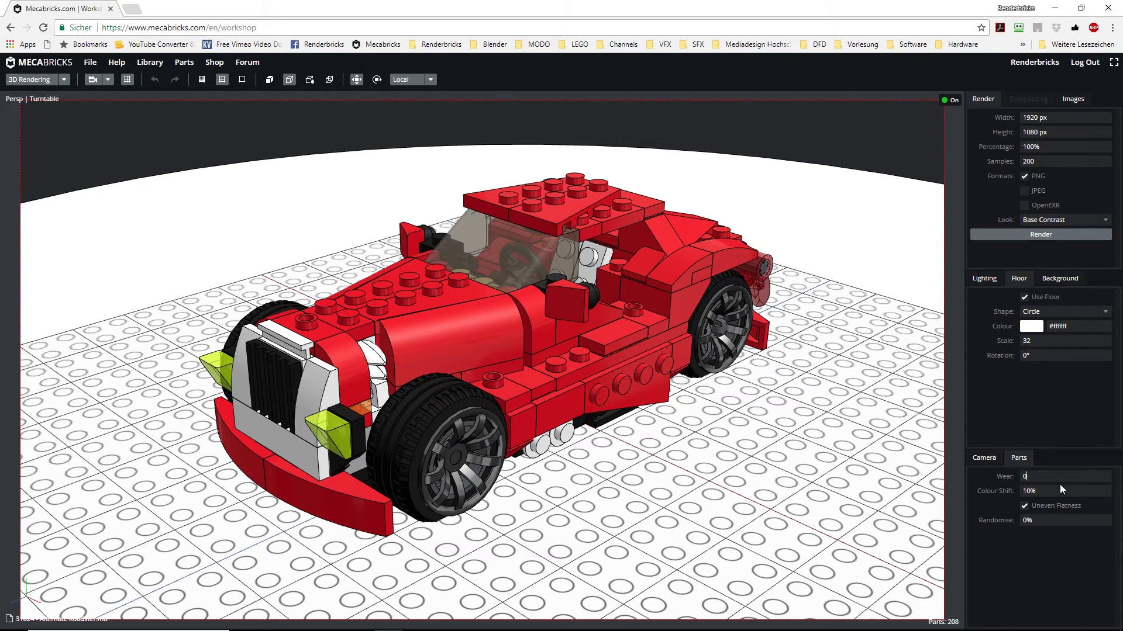
{"action": "left_click", "coordinate": [1016, 491]}
{"action": "type", "text": "0"}
{"action": "left_click", "coordinate": [985, 459]}
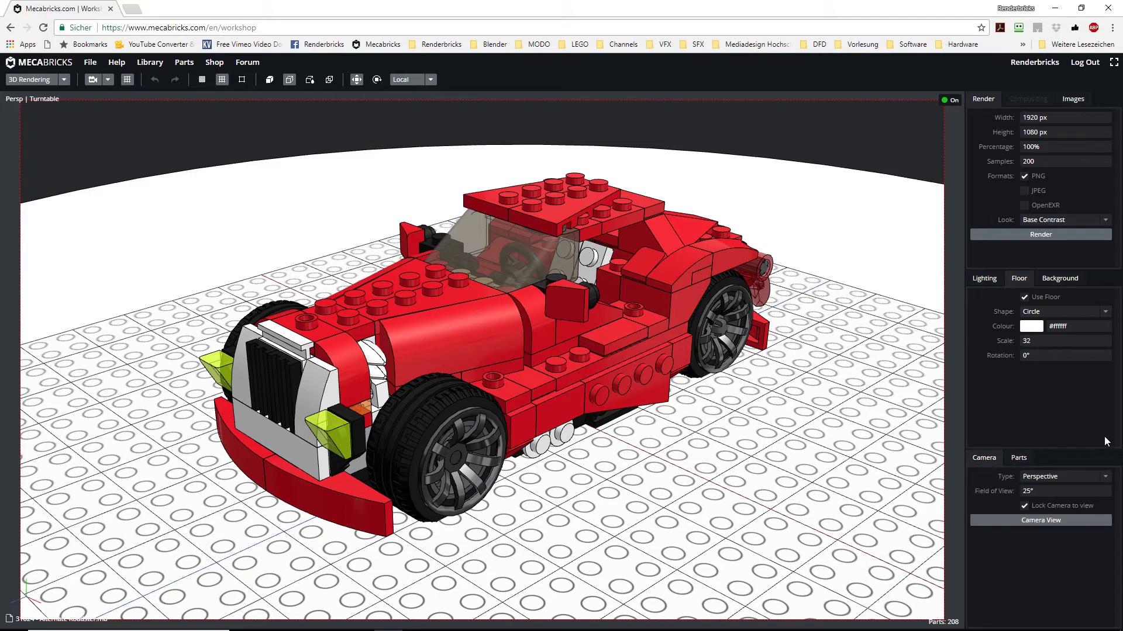
{"action": "left_click", "coordinate": [45, 82]}
Step: In Design mode, hide the grid and shift all 208 parts along Y by -0.4
{"action": "left_click", "coordinate": [19, 91]}
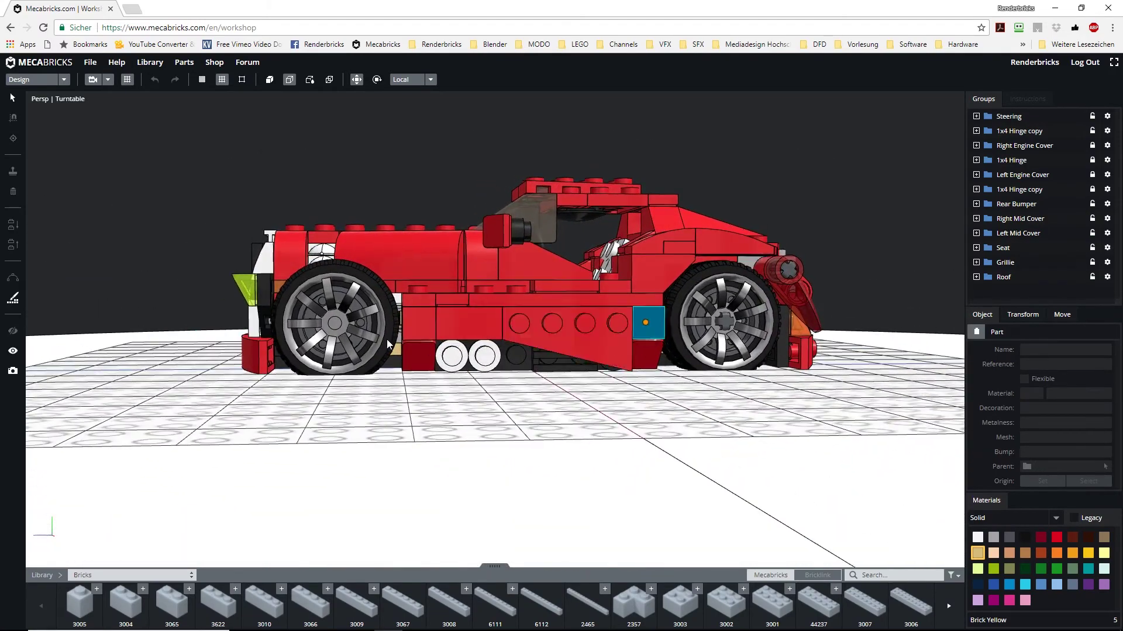
{"action": "left_click", "coordinate": [127, 79]}
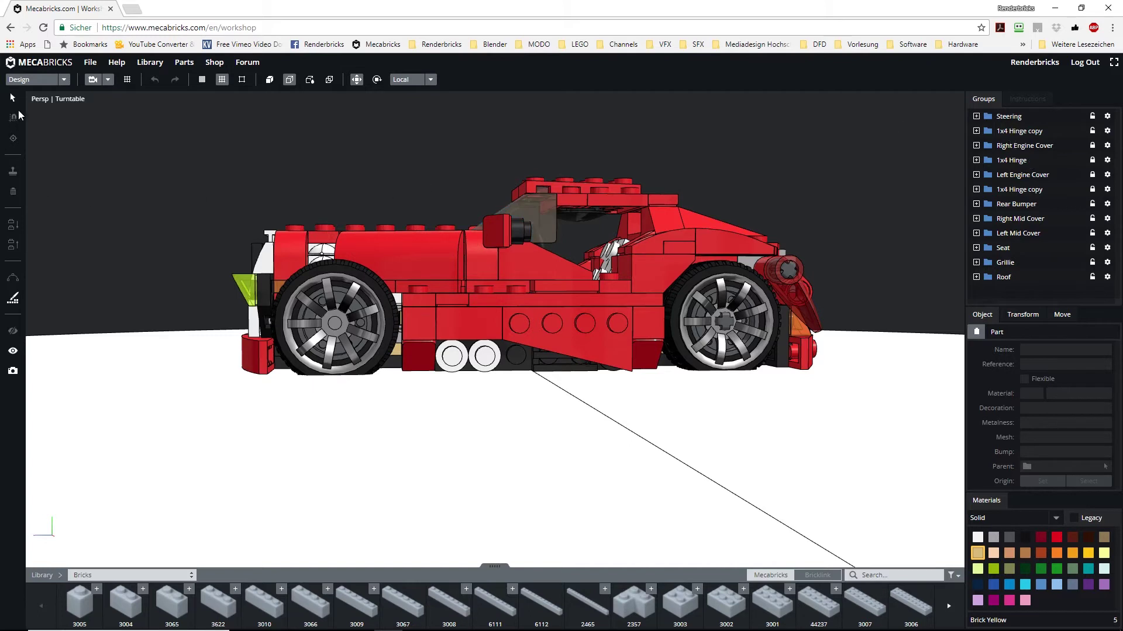
{"action": "key", "text": "ctrl+a"}
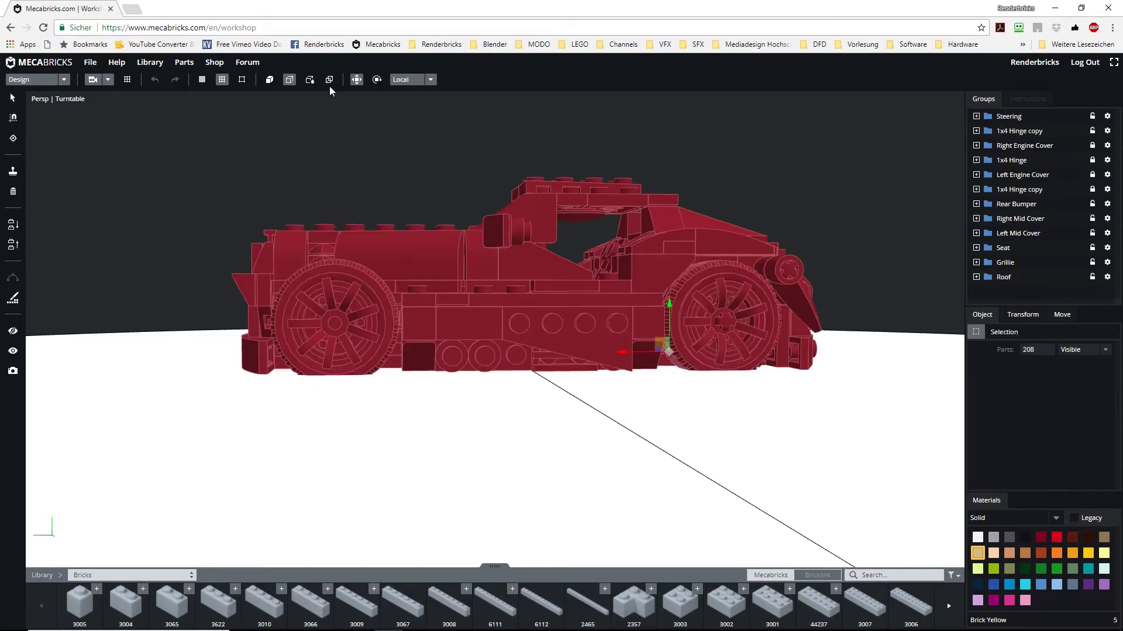
{"action": "left_click", "coordinate": [670, 305]}
{"action": "left_click_drag", "start_coordinate": [670, 305], "coordinate": [675, 296]}
{"action": "right_click_drag", "start_coordinate": [278, 176], "coordinate": [394, 210]}
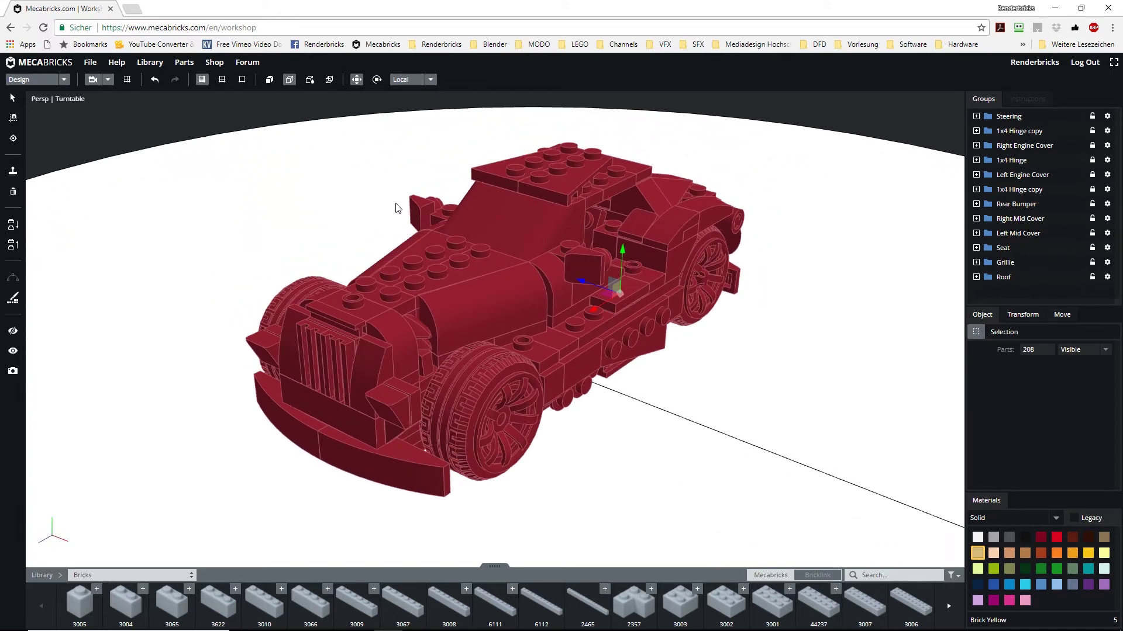
Step: Return to 3D Rendering and start the 1920×1080 render of the roadster
{"action": "left_click", "coordinate": [32, 80]}
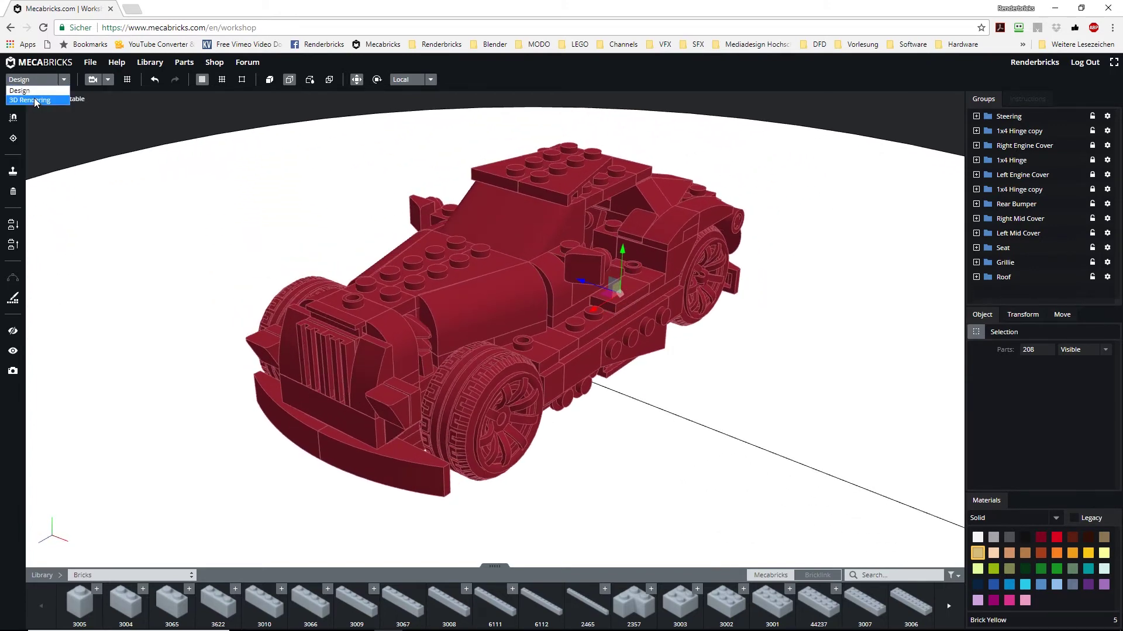
{"action": "left_click", "coordinate": [32, 100]}
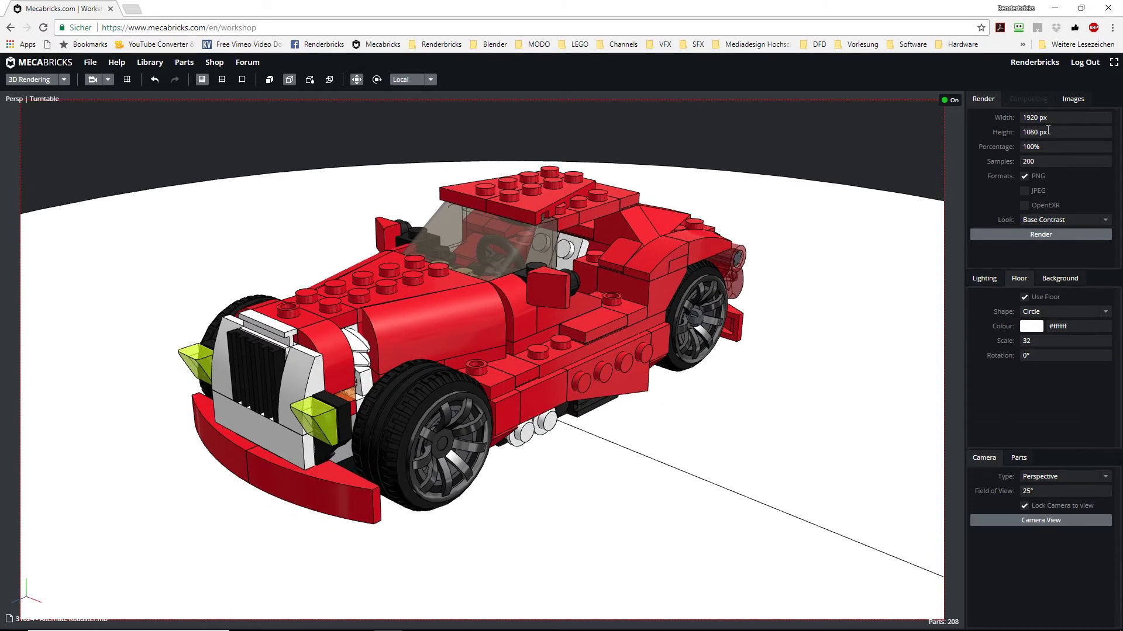
{"action": "left_click", "coordinate": [1041, 235]}
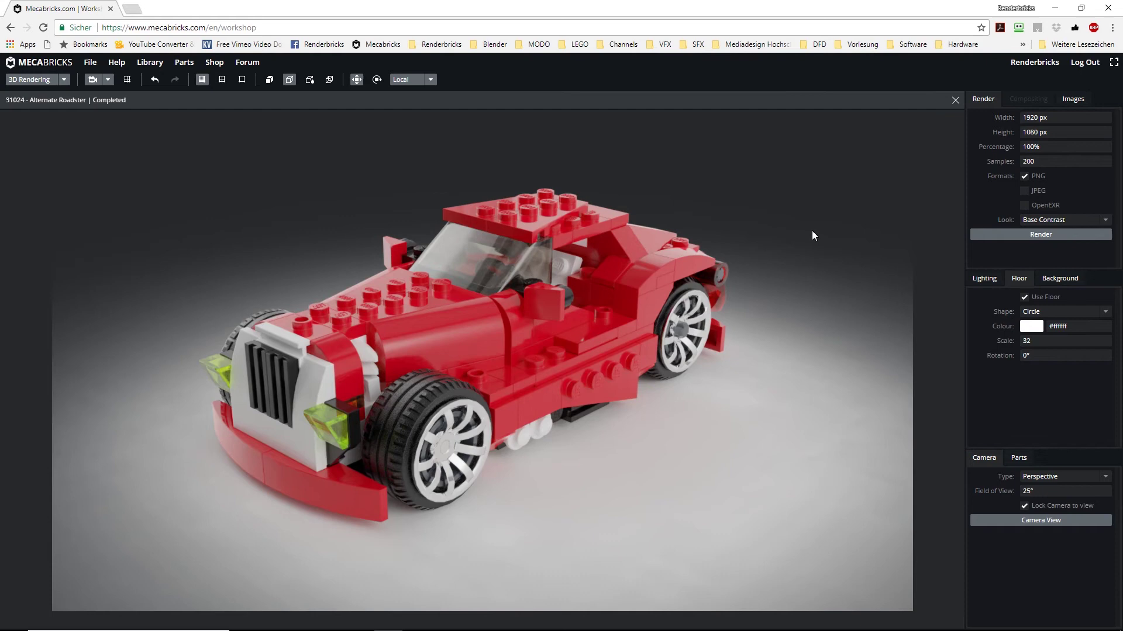
Step: After the render finishes, open the Images list beside the completed roadster render
{"action": "left_click", "coordinate": [1079, 101]}
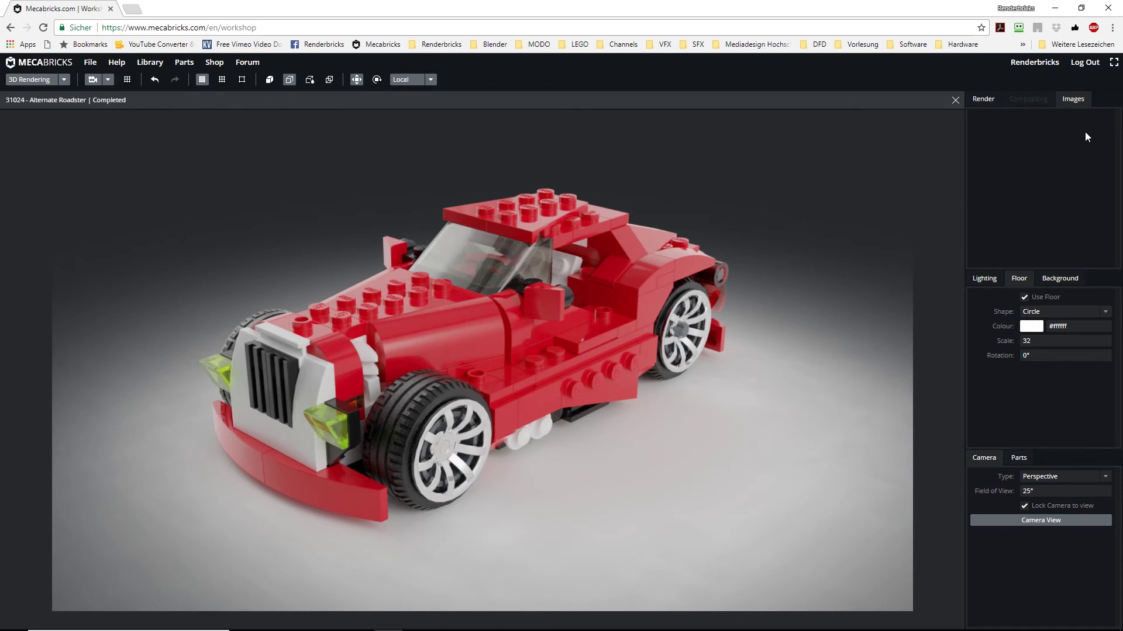
Step: Open Chrome DevTools via Untersuchen and go to the Sources panel
{"action": "right_click", "coordinate": [760, 79]}
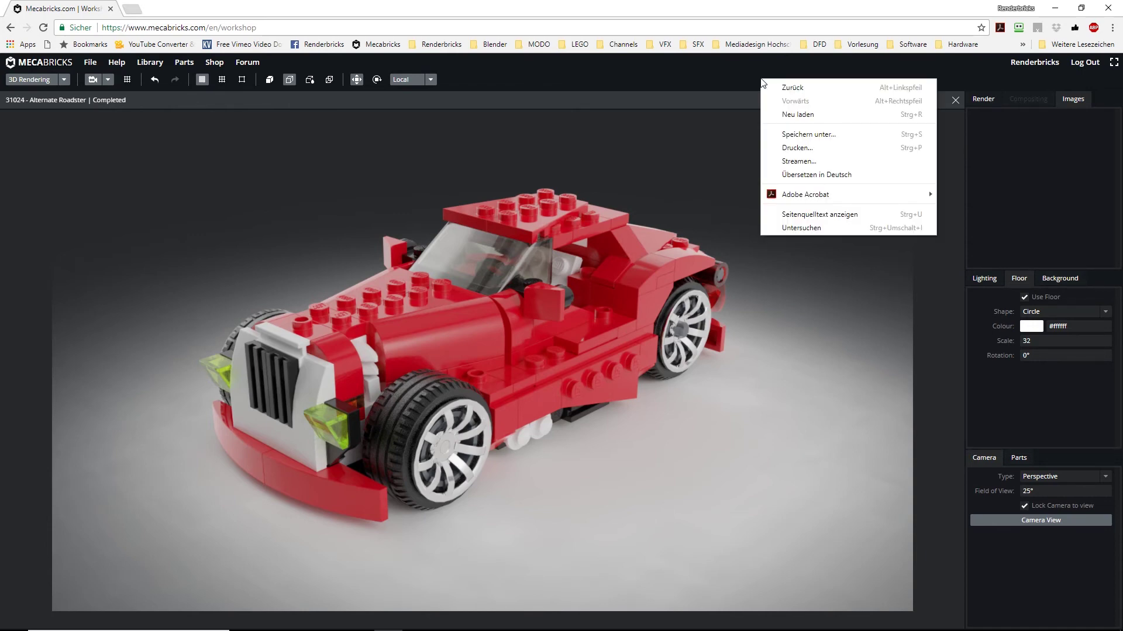
{"action": "left_click", "coordinate": [789, 229]}
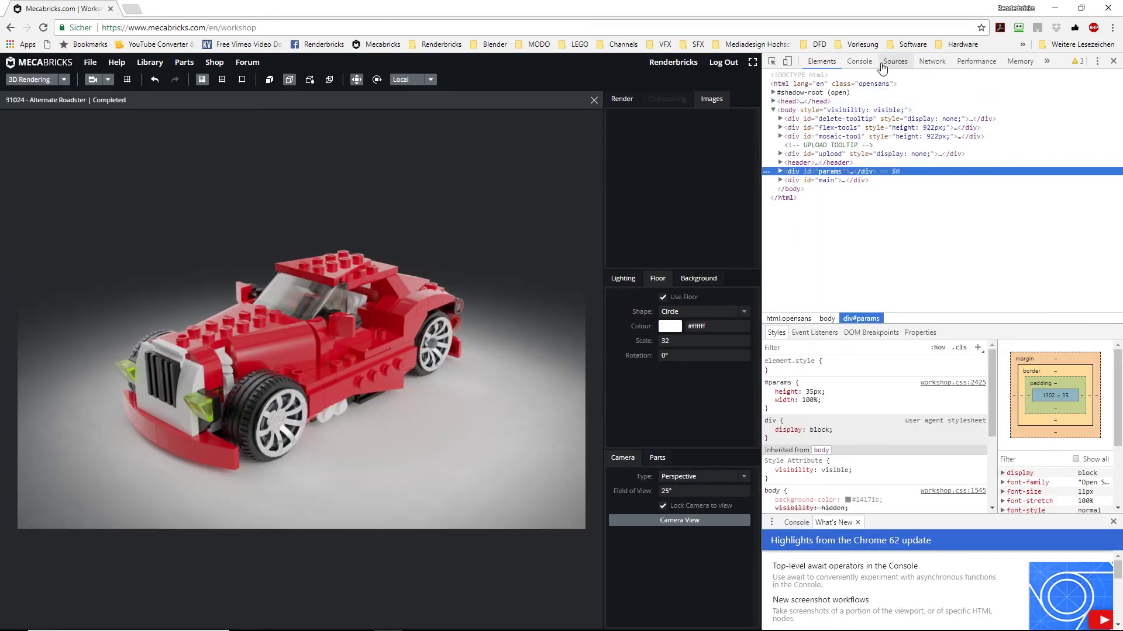
{"action": "left_click", "coordinate": [894, 62]}
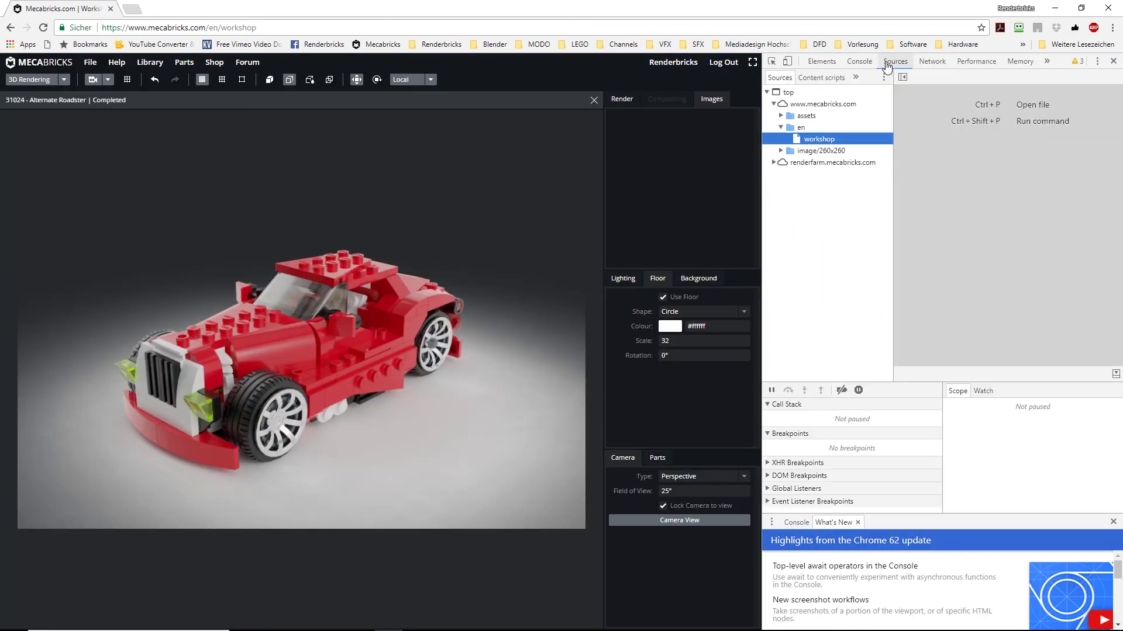
Step: Open 118.png from renderfarm.mecabricks.com render/preview and save it to disk
{"action": "left_click", "coordinate": [780, 151]}
{"action": "left_click", "coordinate": [779, 151]}
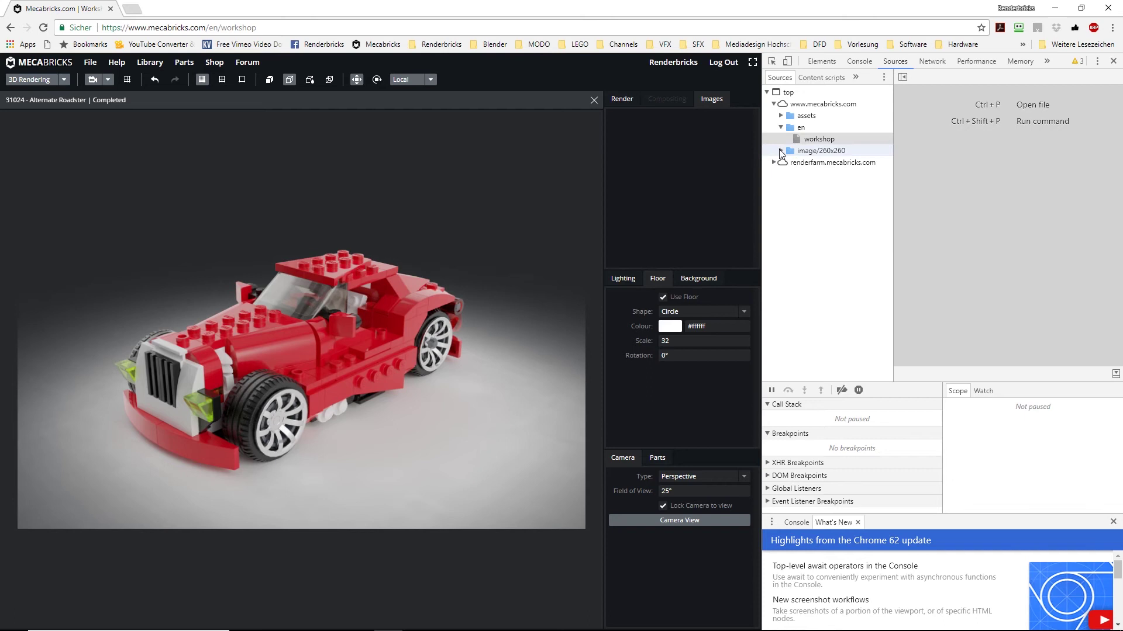
{"action": "left_click", "coordinate": [773, 163]}
{"action": "left_click", "coordinate": [779, 174]}
{"action": "left_click", "coordinate": [831, 186]}
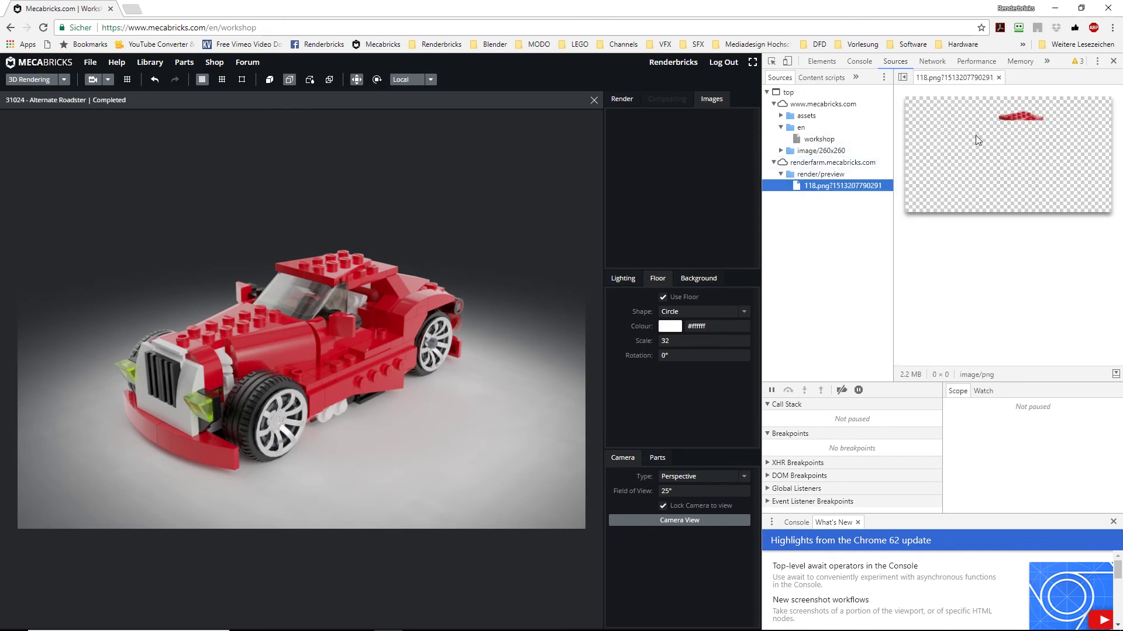
{"action": "right_click", "coordinate": [975, 136]}
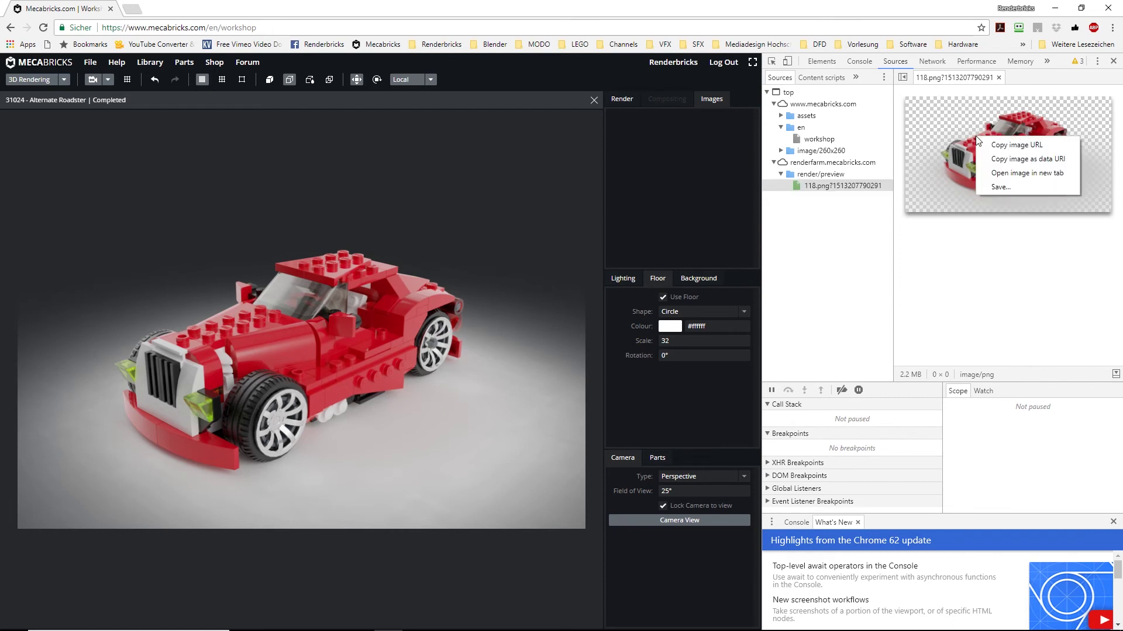
{"action": "left_click", "coordinate": [1011, 183]}
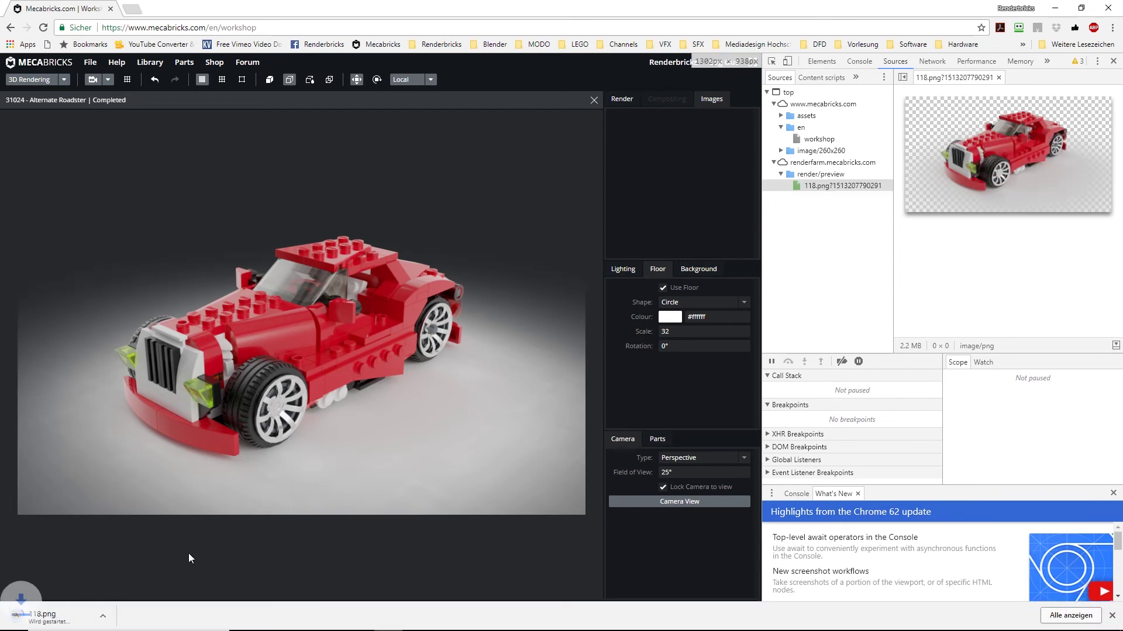
Step: Launch Photoshop and open the render 118.png from the Downloads folder
{"action": "mouse_move", "coordinate": [251, 629]}
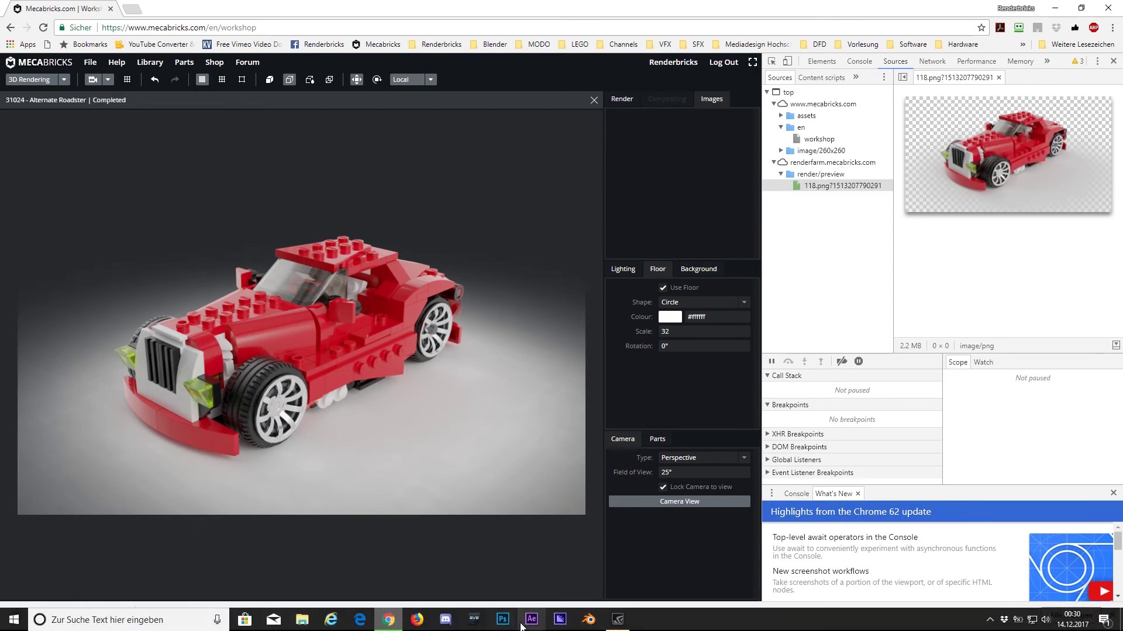
{"action": "left_click", "coordinate": [502, 620]}
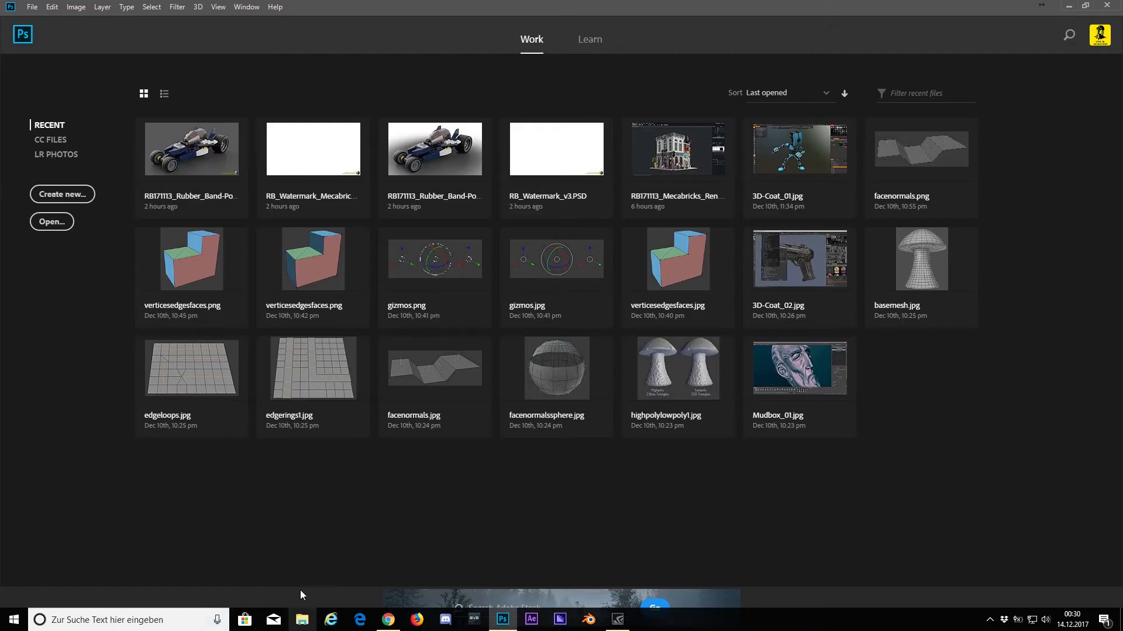
{"action": "left_click", "coordinate": [32, 6]}
{"action": "left_click", "coordinate": [35, 41]}
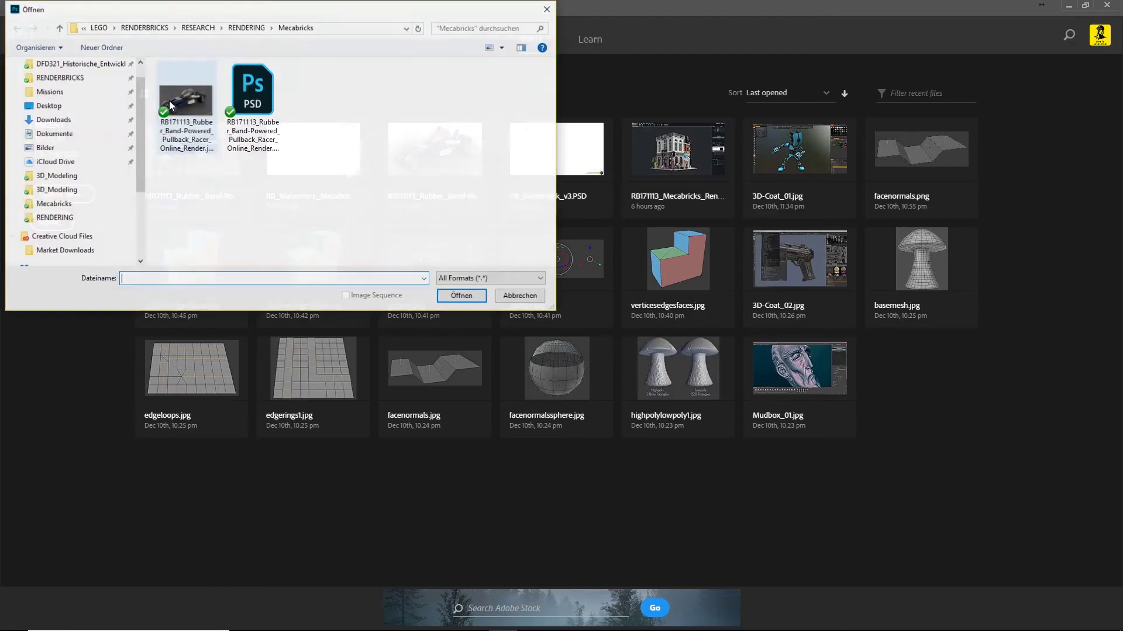
{"action": "scroll", "coordinate": [86, 135], "scroll_direction": "up", "scroll_amount": 5}
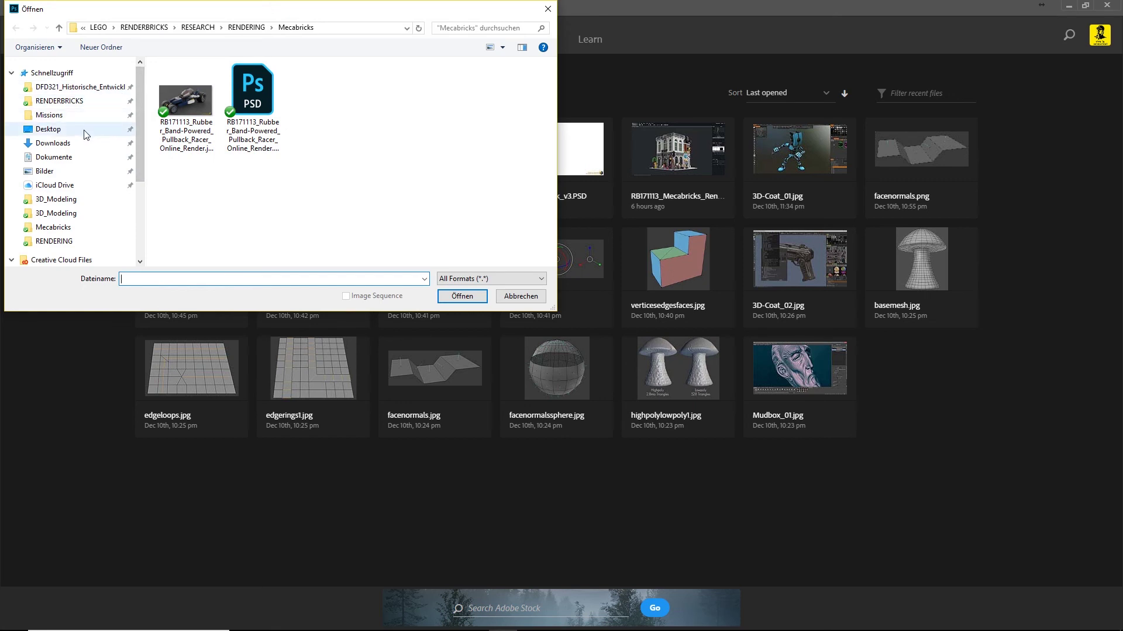
{"action": "left_click", "coordinate": [84, 146]}
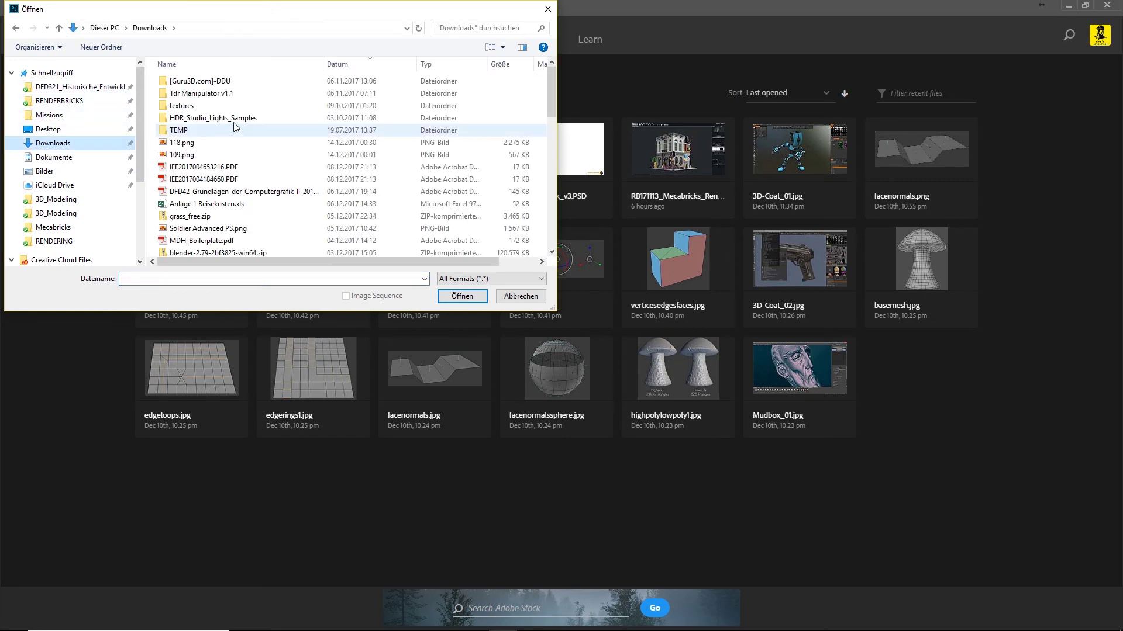
{"action": "left_click", "coordinate": [187, 143]}
{"action": "left_click", "coordinate": [462, 297]}
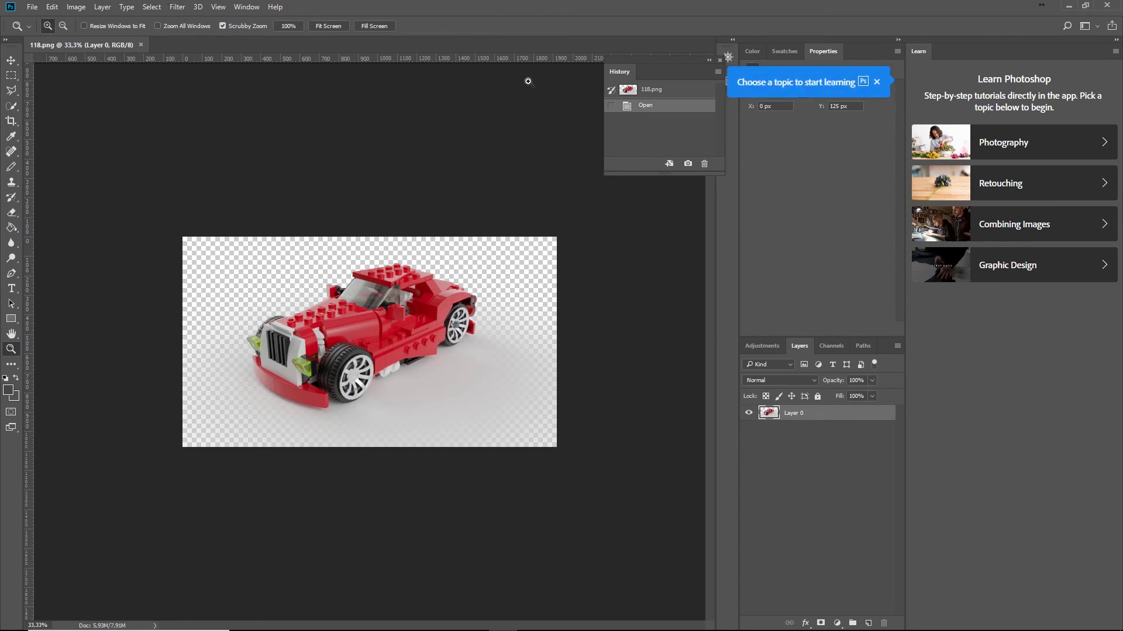
Step: Create a new Layer 1 and move it below the car layer
{"action": "left_click", "coordinate": [897, 346]}
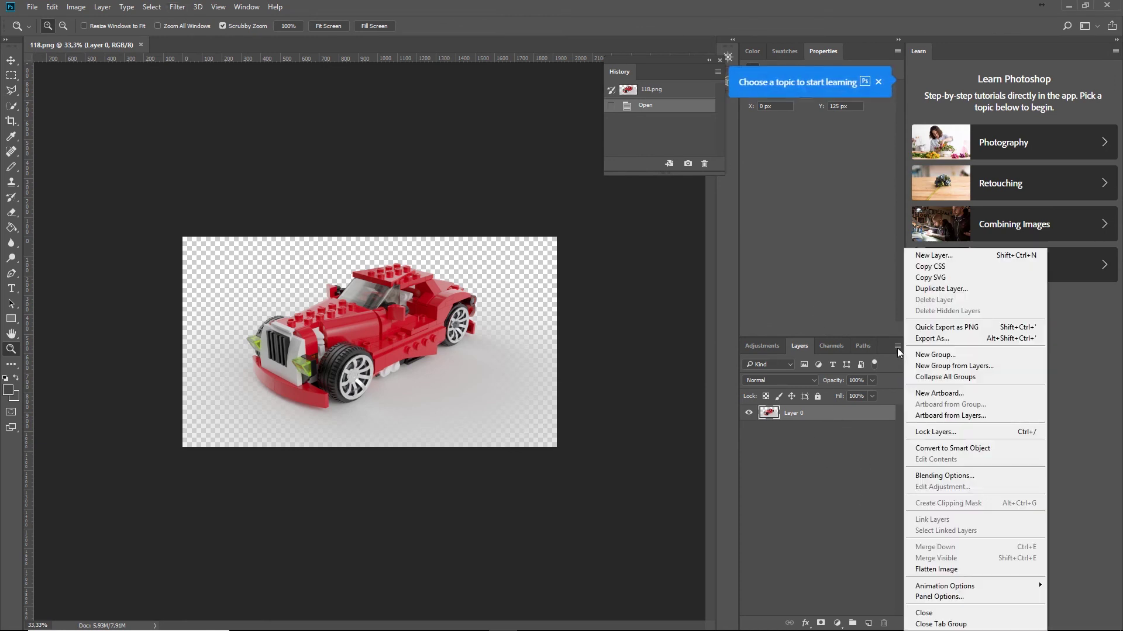
{"action": "left_click", "coordinate": [936, 263]}
{"action": "left_click", "coordinate": [659, 193]}
{"action": "left_click_drag", "start_coordinate": [768, 415], "coordinate": [766, 432]}
Step: Sample the light grey from the car's shadow and fill Layer 1 with it
{"action": "left_click", "coordinate": [12, 136]}
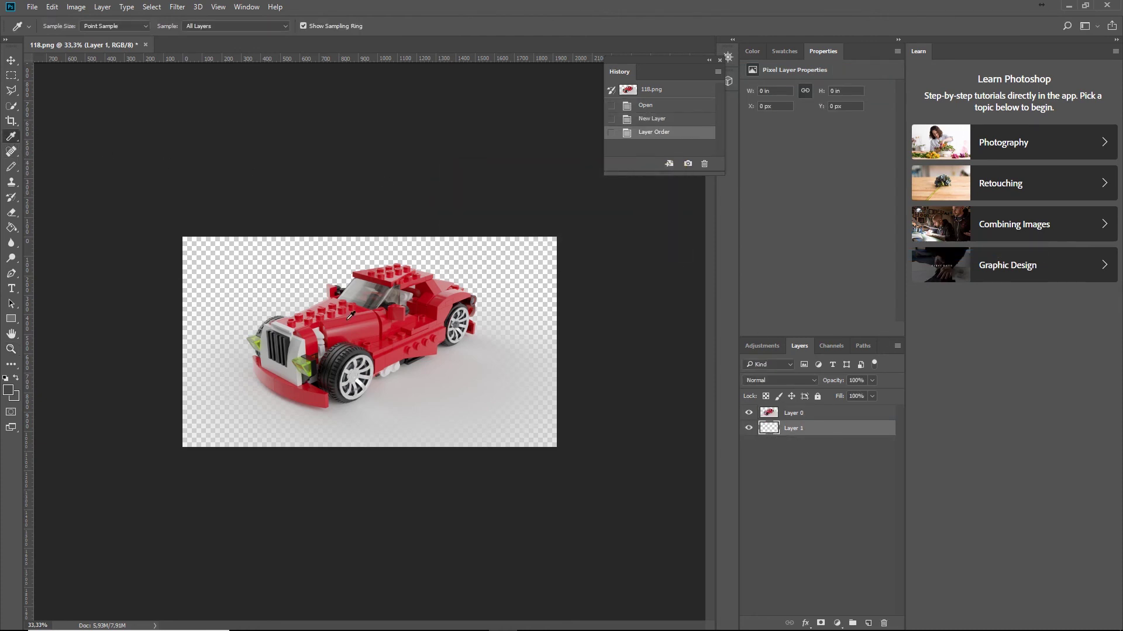
{"action": "left_click", "coordinate": [431, 376]}
{"action": "left_click", "coordinate": [52, 7]}
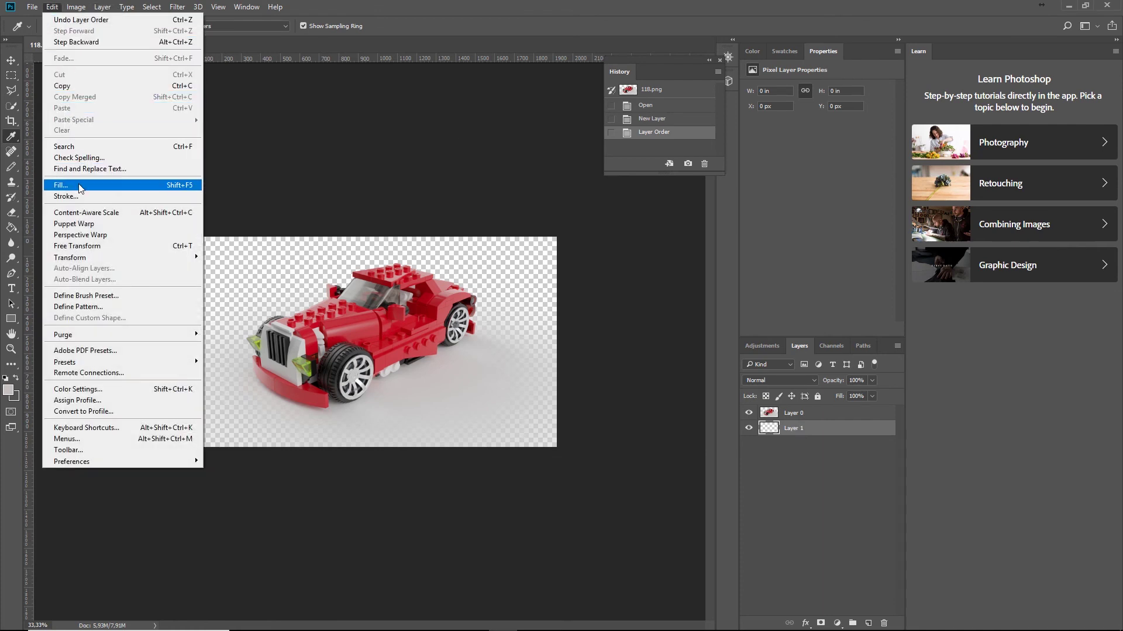
{"action": "left_click", "coordinate": [80, 186]}
{"action": "left_click", "coordinate": [577, 179]}
{"action": "left_click", "coordinate": [576, 193]}
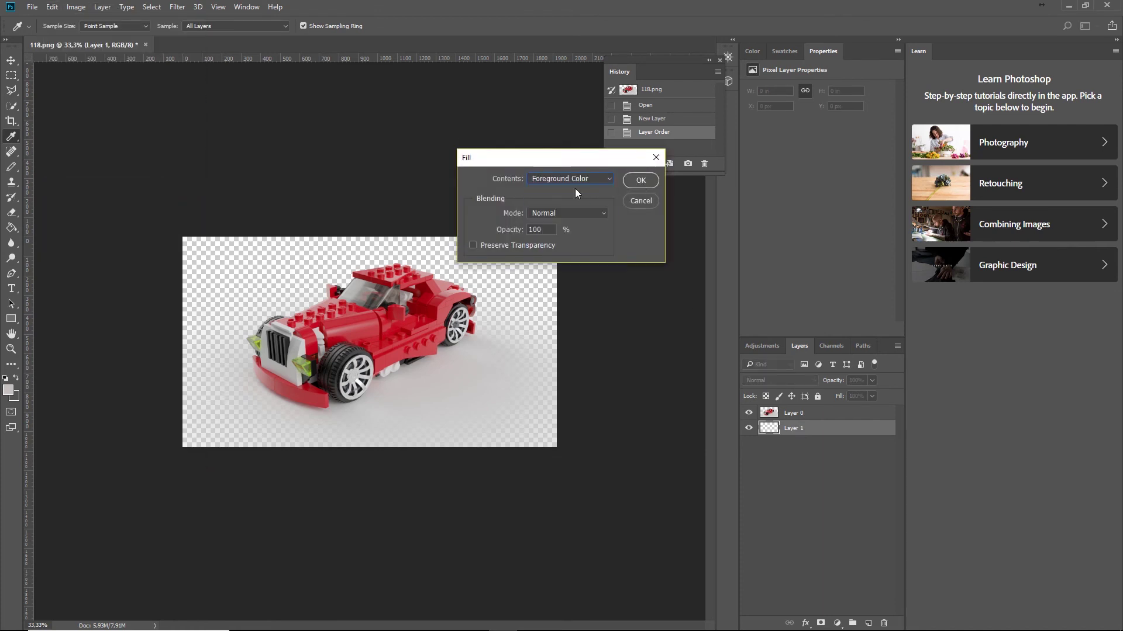
{"action": "left_click", "coordinate": [641, 180]}
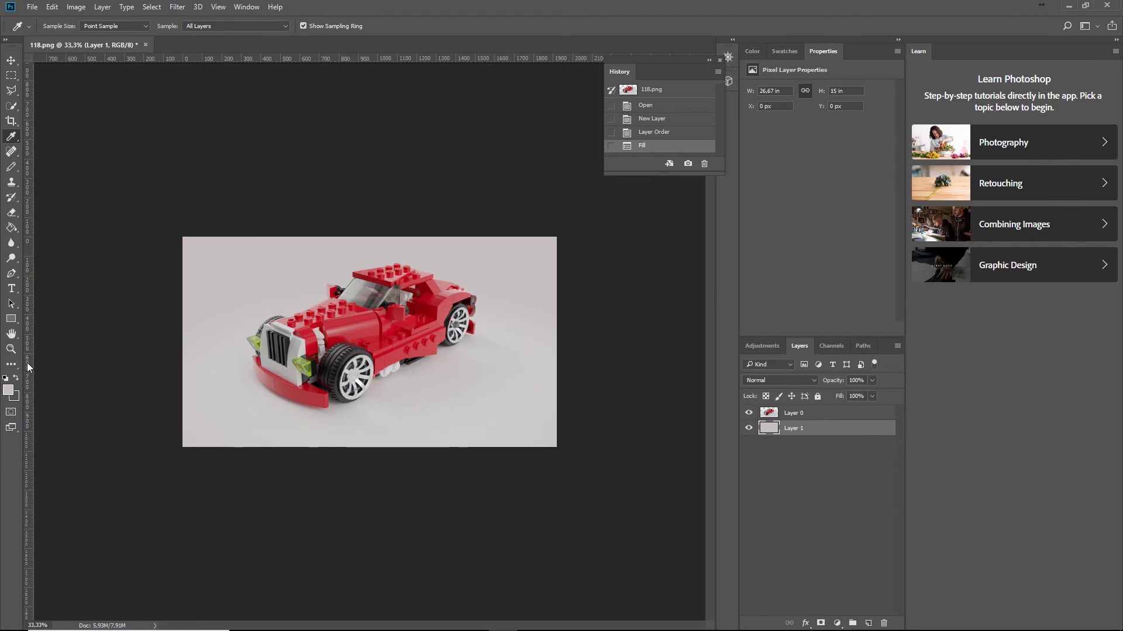
{"action": "left_click", "coordinate": [11, 349]}
{"action": "left_click", "coordinate": [356, 383]}
{"action": "left_click", "coordinate": [353, 381]}
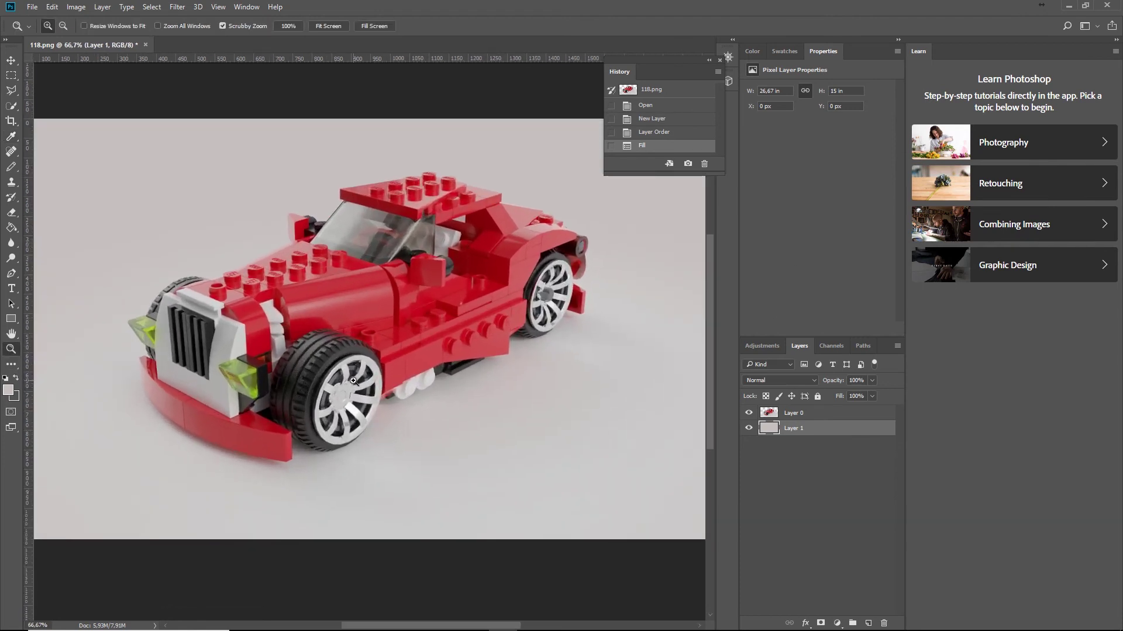
{"action": "left_click", "coordinate": [353, 381], "text": "alt"}
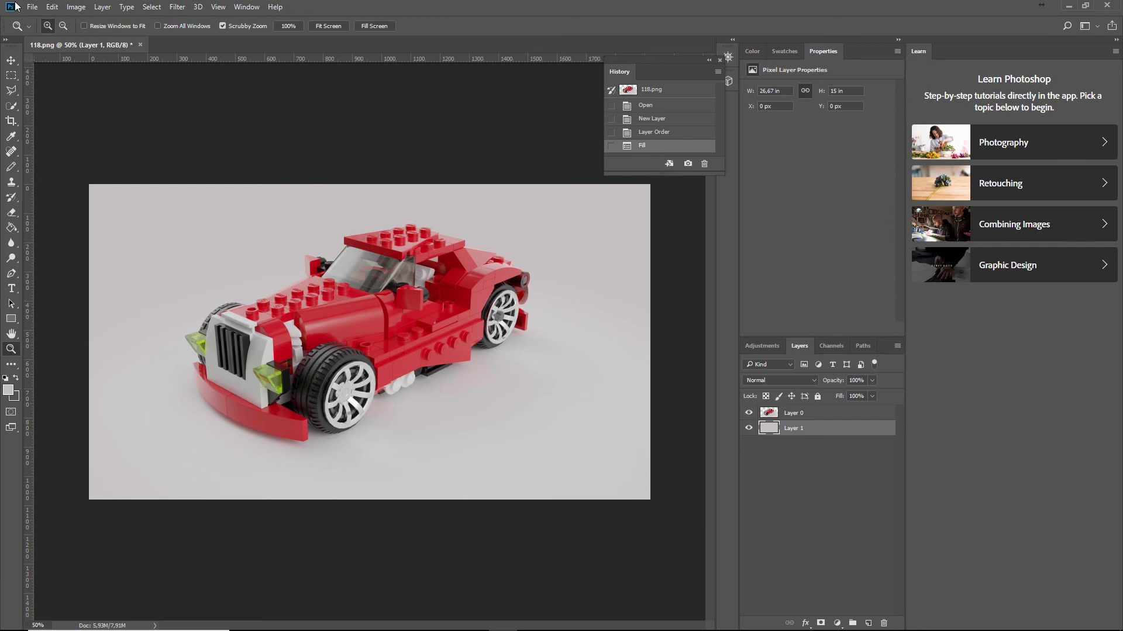
Step: Save the render as 118.jpg on the Desktop at JPEG quality 12, then quit Photoshop
{"action": "left_click", "coordinate": [32, 7]}
{"action": "left_click", "coordinate": [66, 136]}
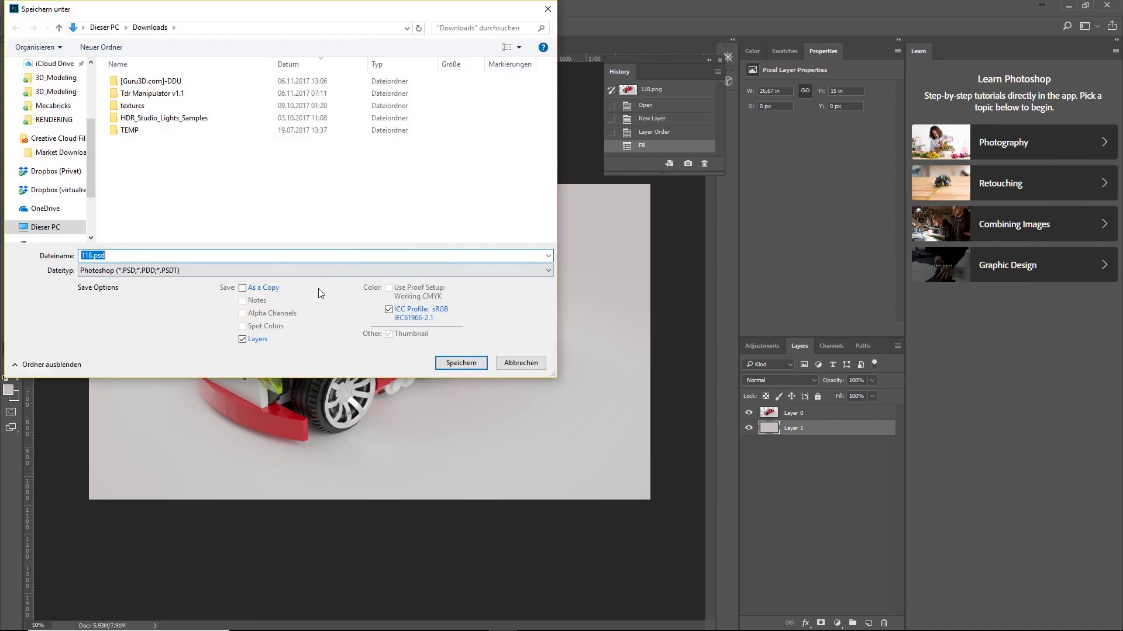
{"action": "left_click", "coordinate": [192, 271]}
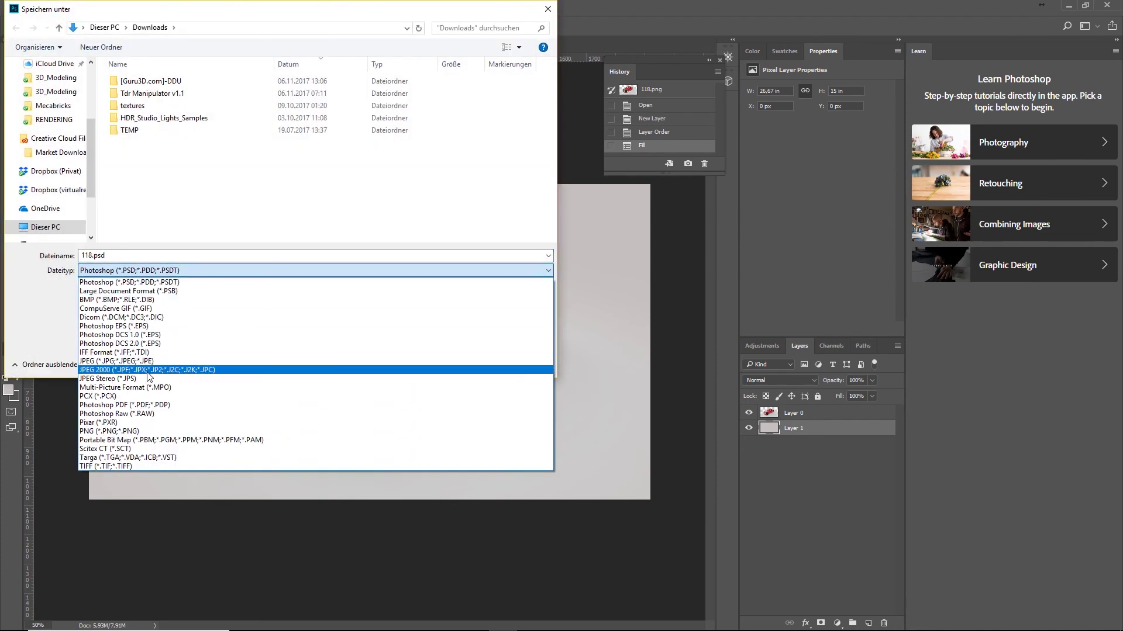
{"action": "left_click", "coordinate": [146, 361]}
{"action": "scroll", "coordinate": [77, 99], "scroll_direction": "up", "scroll_amount": 3}
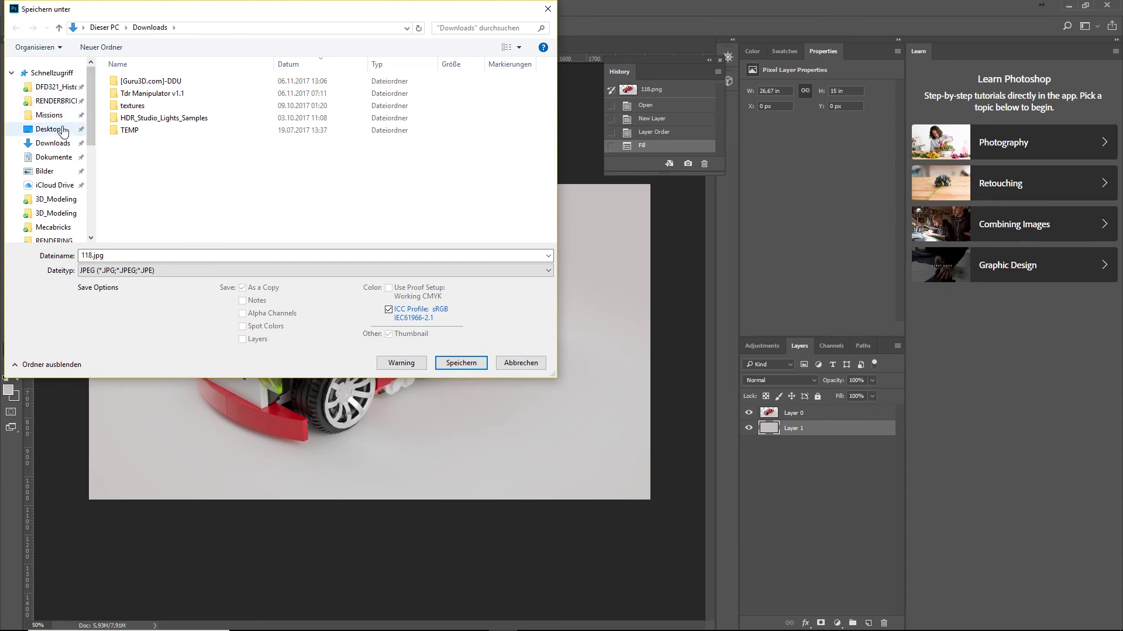
{"action": "left_click", "coordinate": [49, 129]}
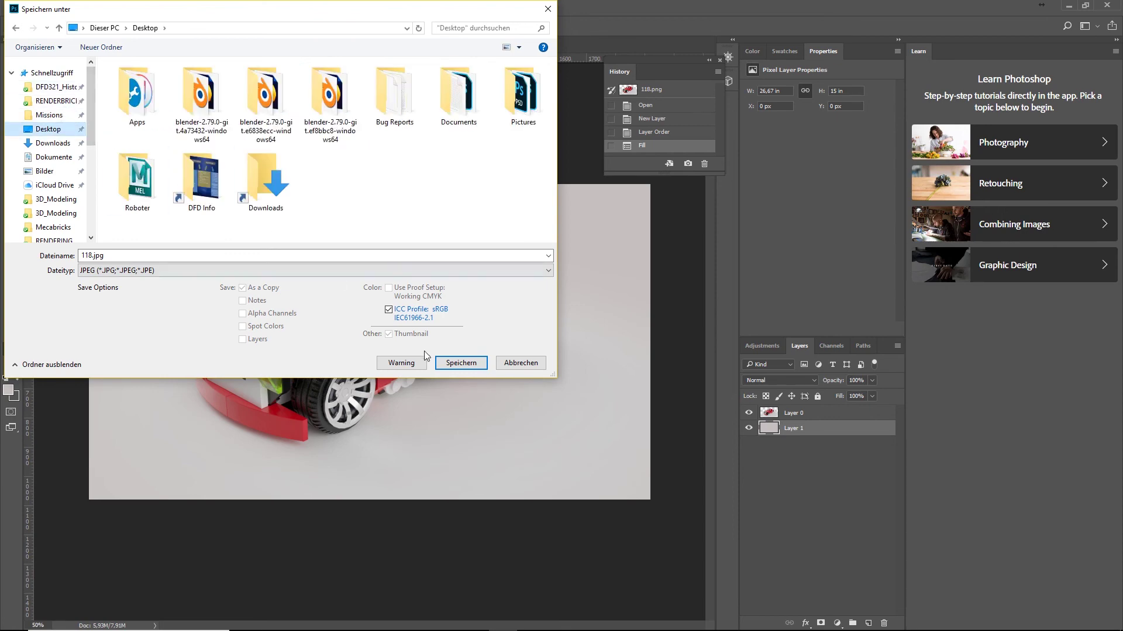
{"action": "left_click", "coordinate": [461, 363]}
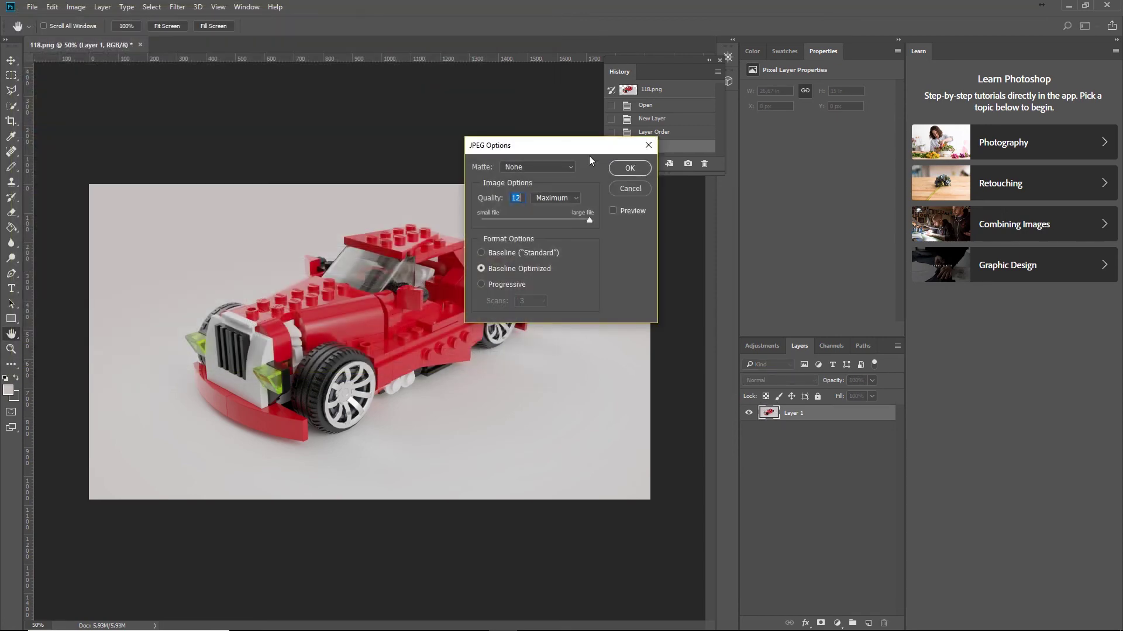
{"action": "left_click", "coordinate": [629, 170]}
{"action": "key", "text": "z"}
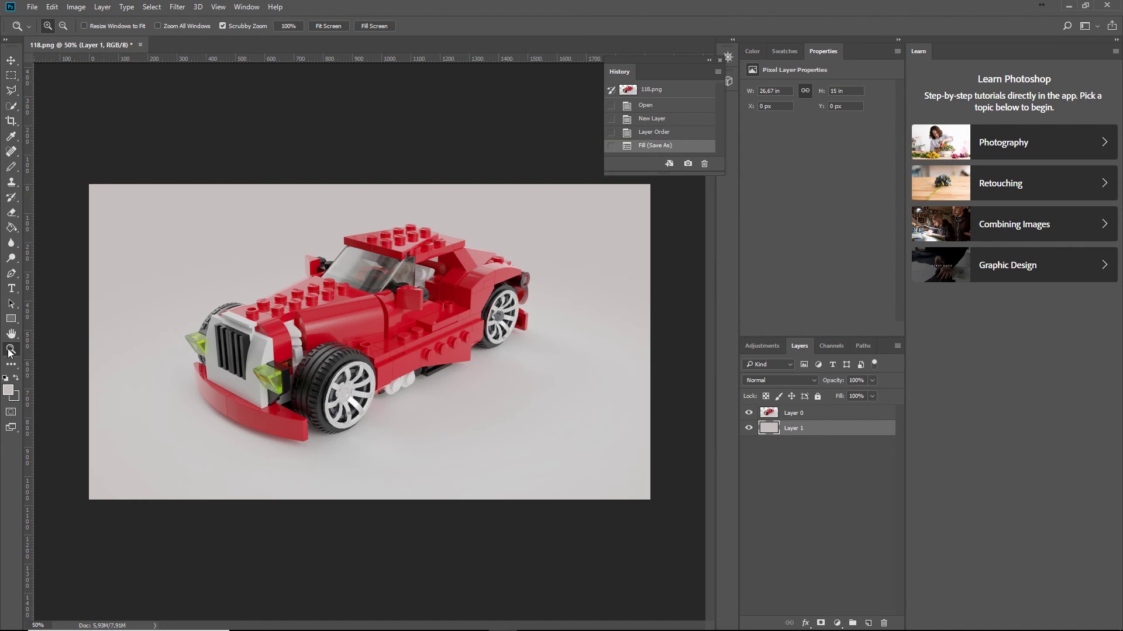
{"action": "left_click", "coordinate": [1109, 7]}
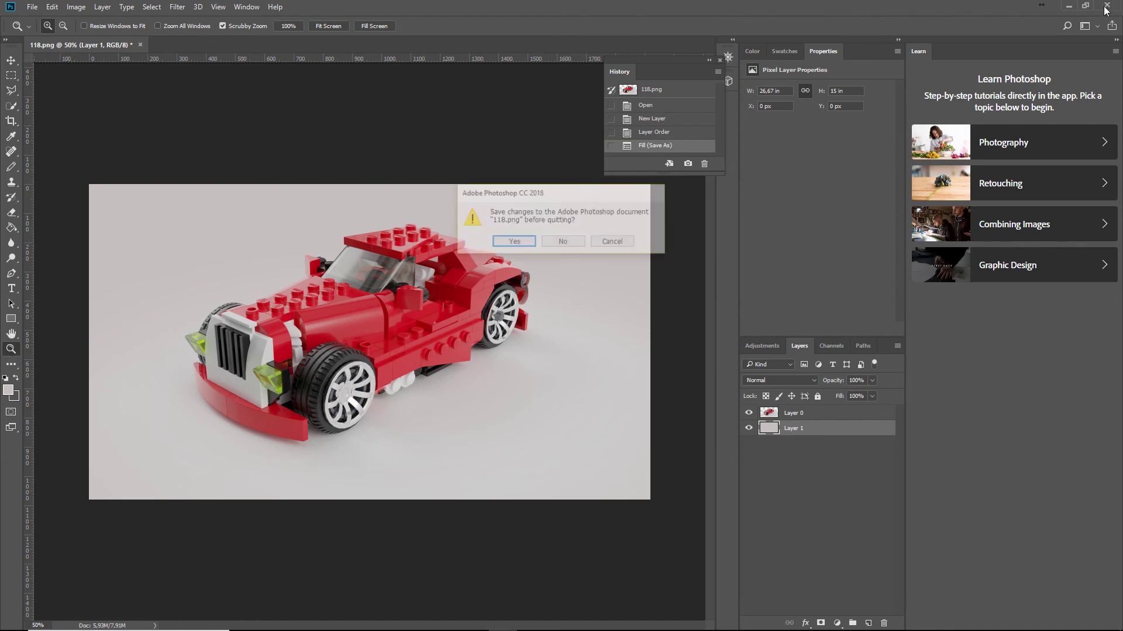
Step: Discard the changes to 118.png and open 118.jpg from the desktop in Photo Viewer
{"action": "left_click", "coordinate": [570, 245]}
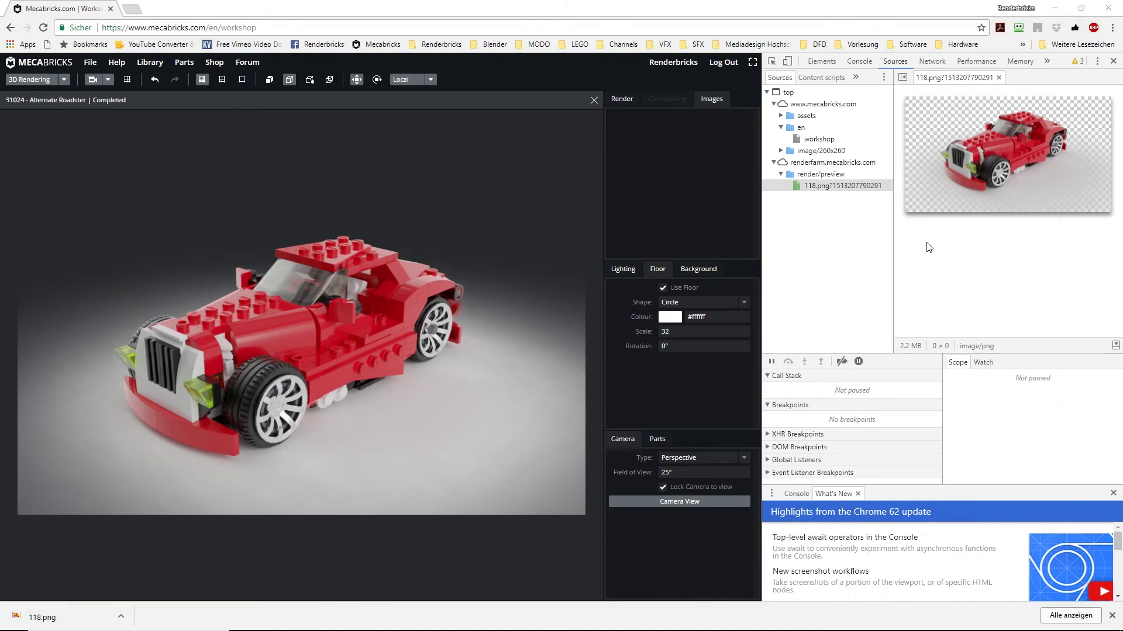
{"action": "left_click", "coordinate": [1049, 10]}
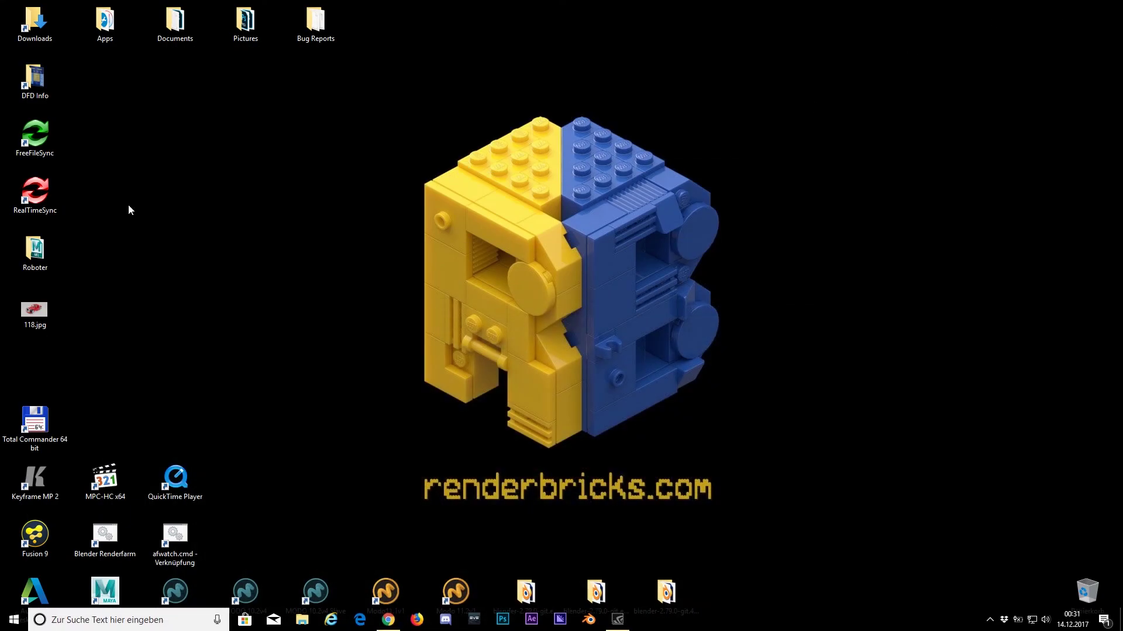
{"action": "double_click", "coordinate": [36, 310]}
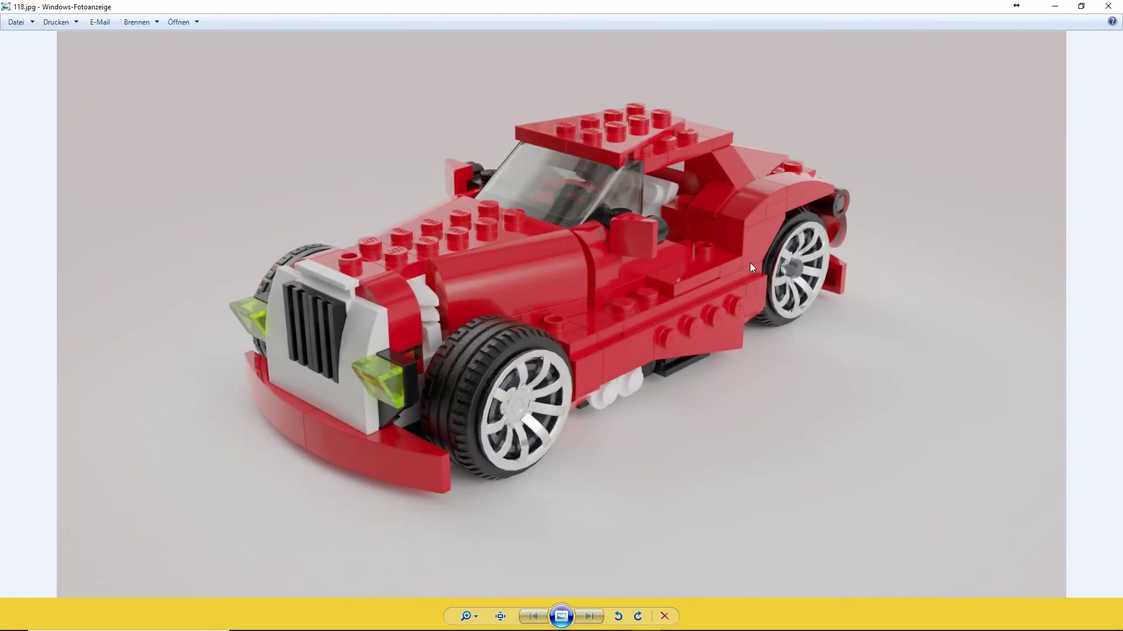